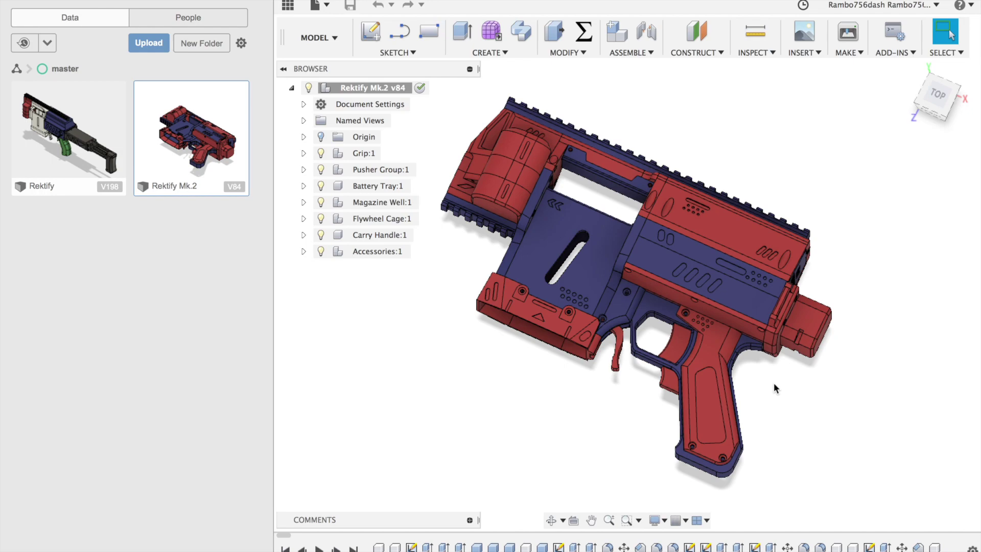
Step: Examine the Rektify Mk.2 model from both sides, and switch to the Rektify design to view the complete blaster
{"action": "scroll", "coordinate": [704, 302], "scroll_direction": "down", "scroll_amount": 8}
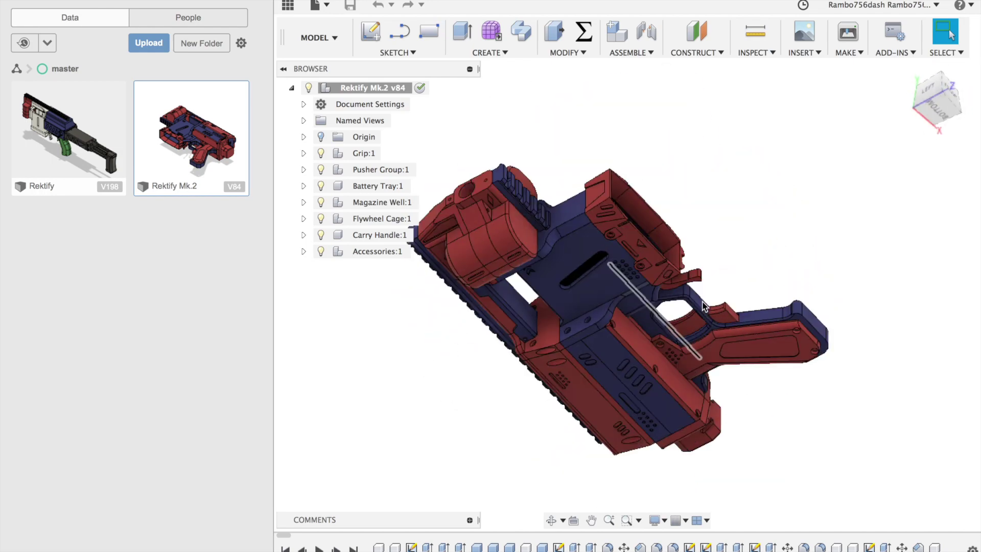
{"action": "scroll", "coordinate": [703, 302], "scroll_direction": "left", "scroll_amount": 8}
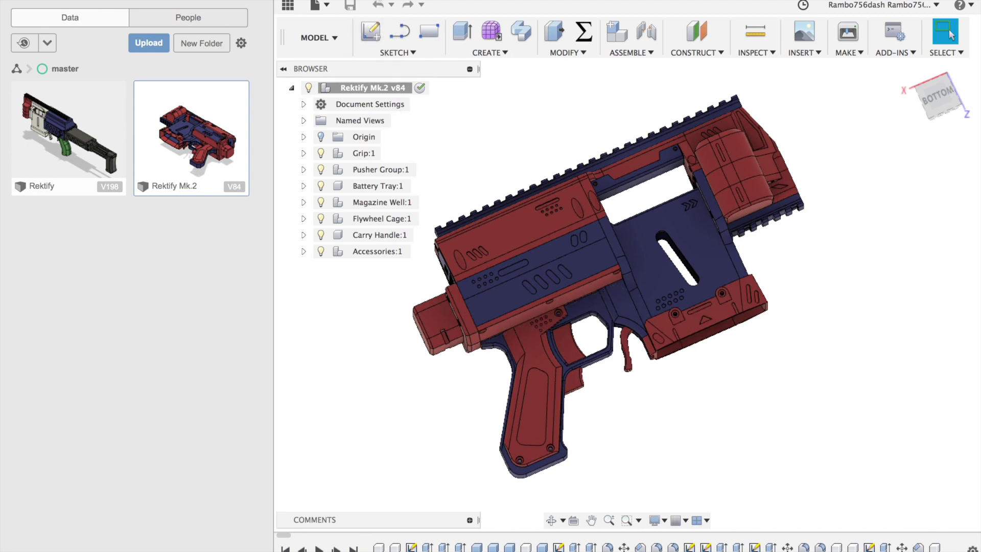
{"action": "left_click", "coordinate": [383, 1]}
{"action": "scroll", "coordinate": [802, 326], "scroll_direction": "right", "scroll_amount": 10}
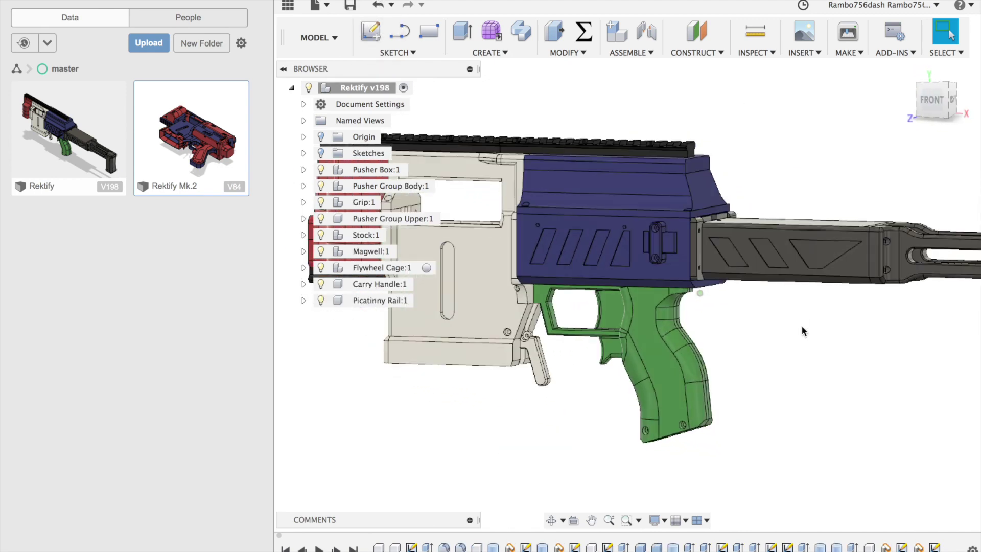
{"action": "scroll", "coordinate": [802, 326], "scroll_direction": "up", "scroll_amount": 5}
{"action": "scroll", "coordinate": [802, 326], "scroll_direction": "down", "scroll_amount": 6}
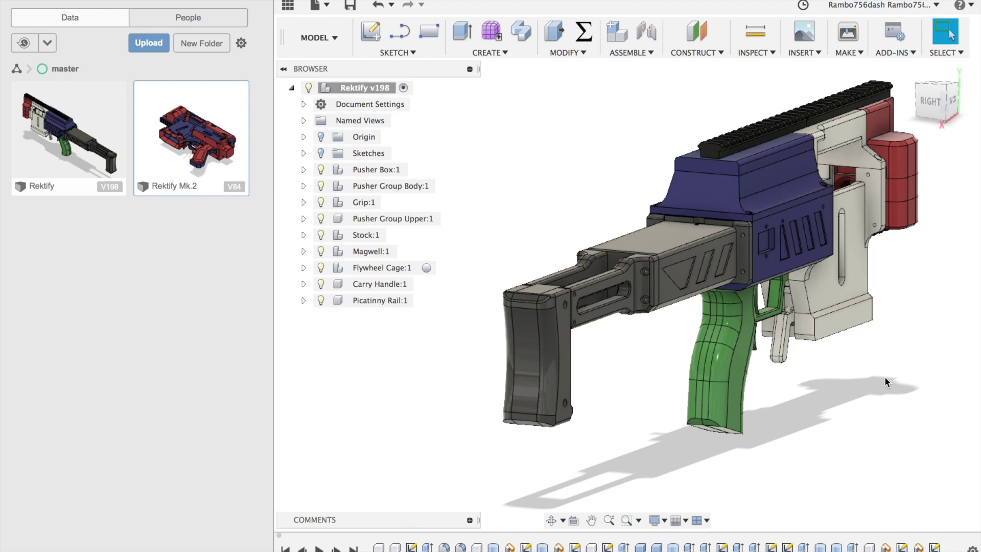
{"action": "scroll", "coordinate": [673, 182], "scroll_direction": "left", "scroll_amount": 6}
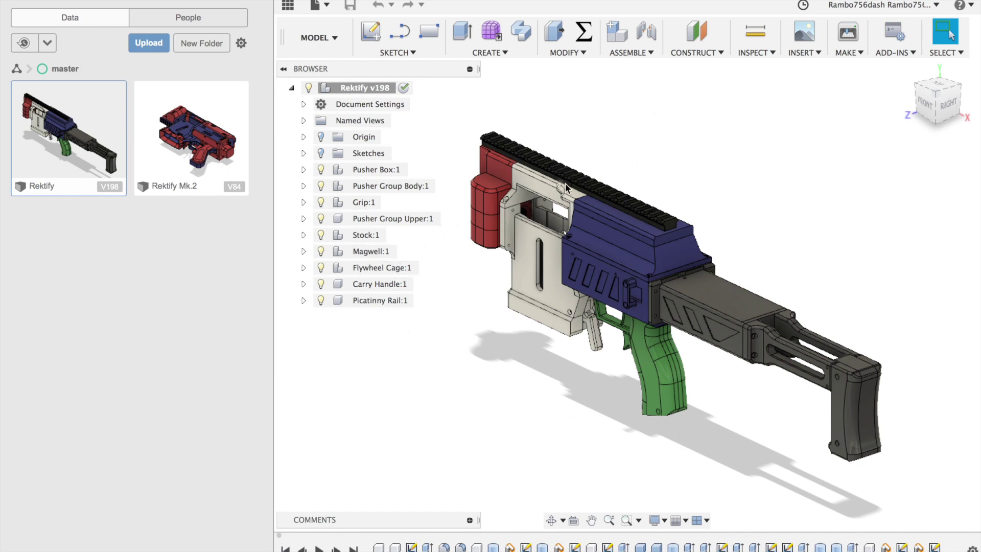
Step: Expand and activate the Pusher Box component, and examine the box and its lid inside the blaster
{"action": "left_click", "coordinate": [303, 169]}
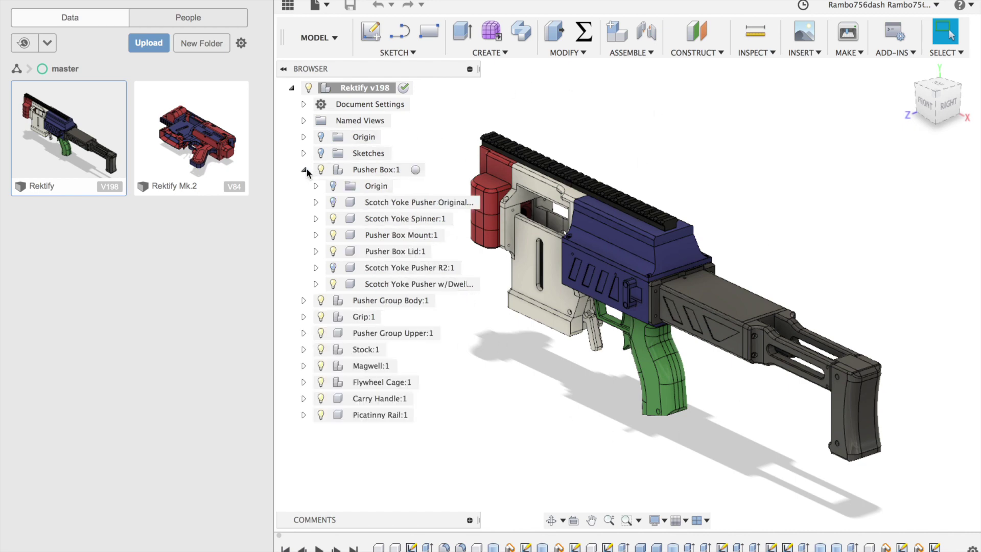
{"action": "left_click", "coordinate": [415, 169]}
{"action": "scroll", "coordinate": [676, 235], "scroll_direction": "left", "scroll_amount": 5}
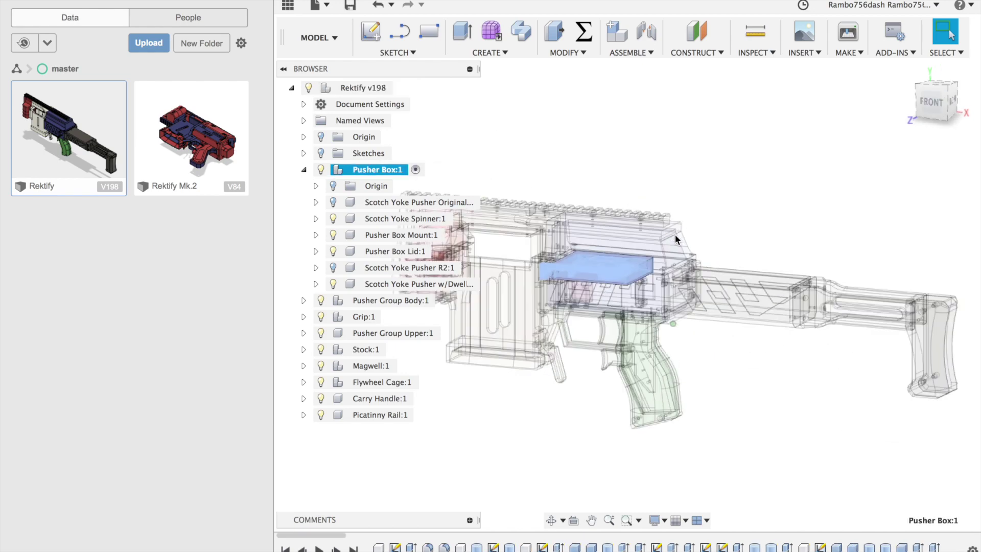
{"action": "left_click", "coordinate": [735, 163]}
{"action": "scroll", "coordinate": [735, 163], "scroll_direction": "left", "scroll_amount": 2}
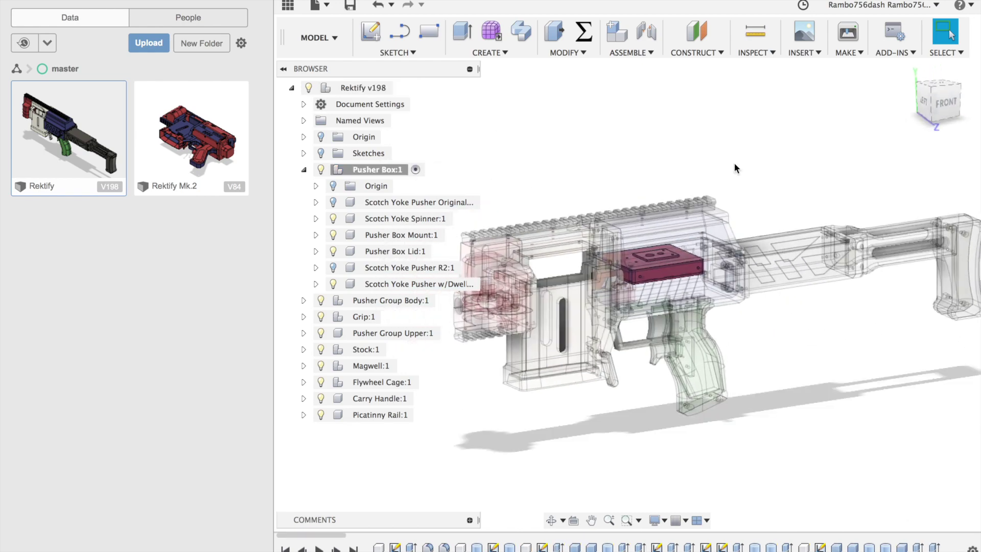
{"action": "scroll", "coordinate": [734, 162], "scroll_direction": "up", "scroll_amount": 8}
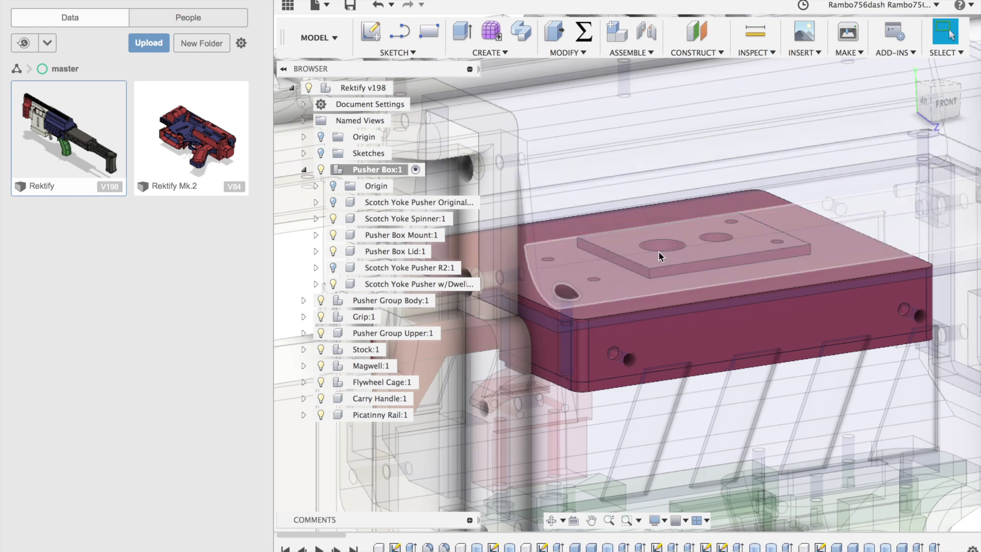
{"action": "scroll", "coordinate": [670, 241], "scroll_direction": "down", "scroll_amount": 10}
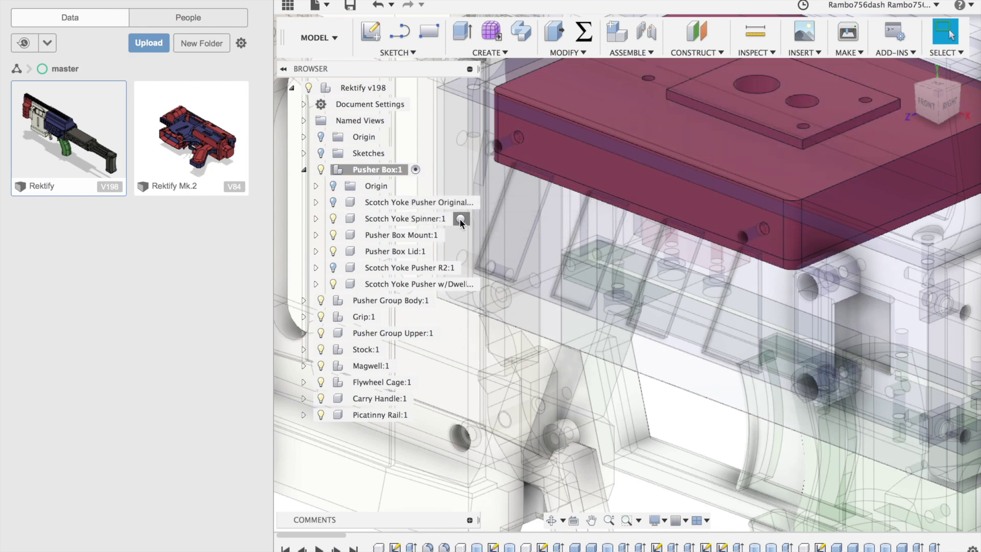
Step: Activate the Scotch Yoke Spinner component and examine the disc and its pin from above and below
{"action": "left_click", "coordinate": [459, 219]}
{"action": "scroll", "coordinate": [805, 97], "scroll_direction": "up", "scroll_amount": 3}
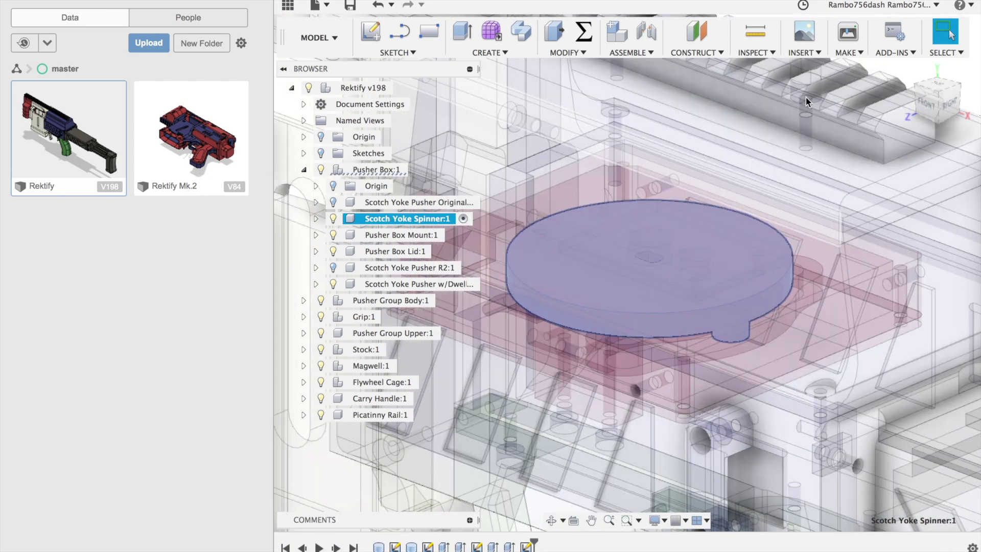
{"action": "left_click", "coordinate": [898, 67]}
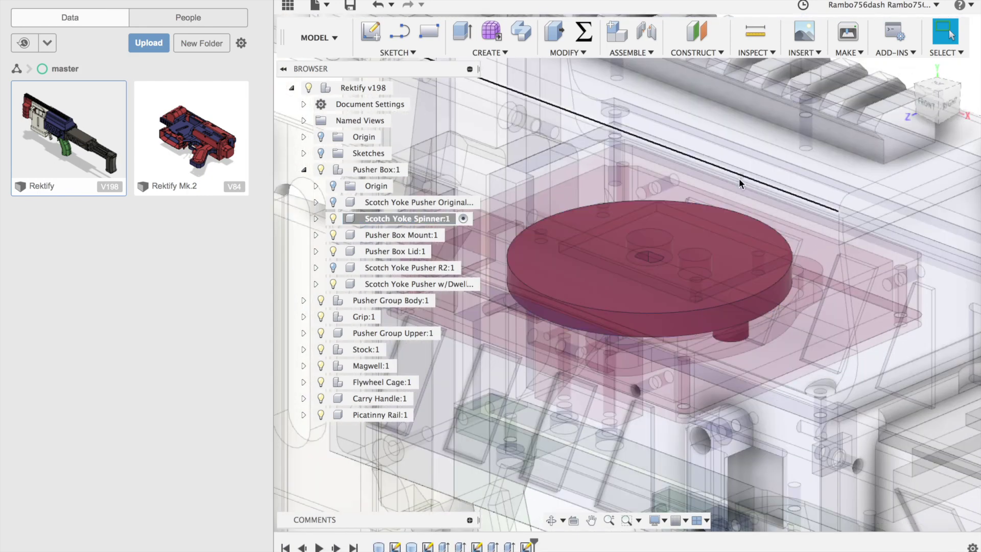
{"action": "scroll", "coordinate": [739, 179], "scroll_direction": "down", "scroll_amount": 5}
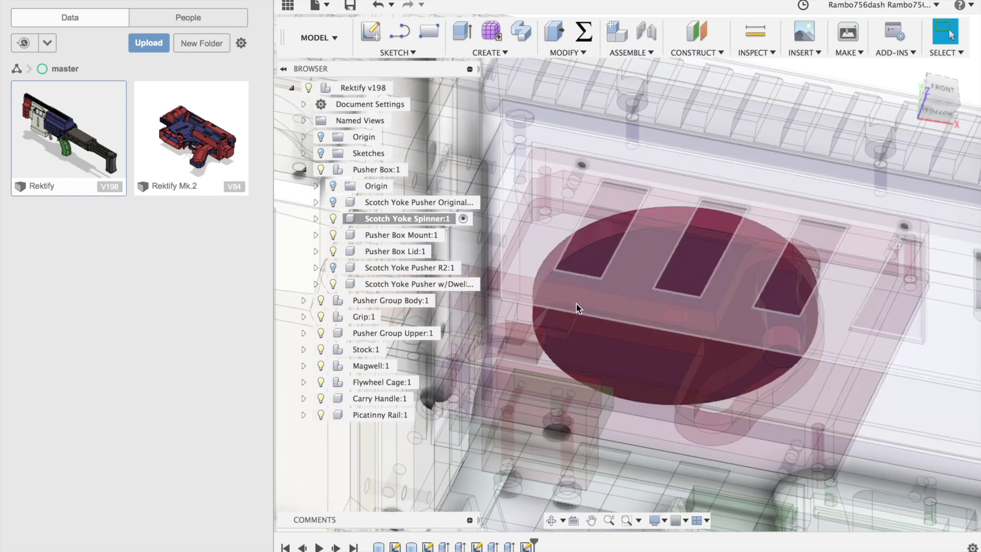
{"action": "scroll", "coordinate": [574, 302], "scroll_direction": "up", "scroll_amount": 3}
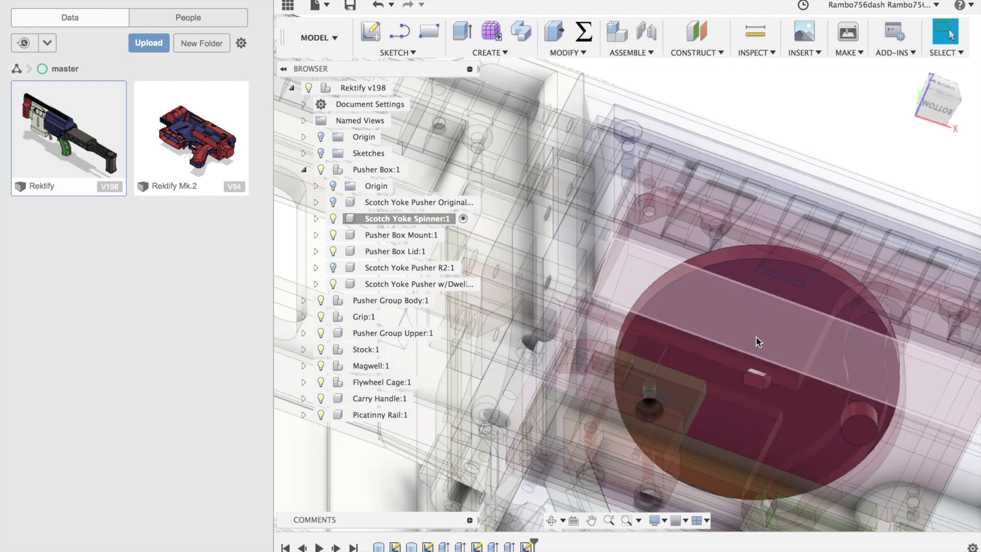
{"action": "scroll", "coordinate": [757, 338], "scroll_direction": "down", "scroll_amount": 5}
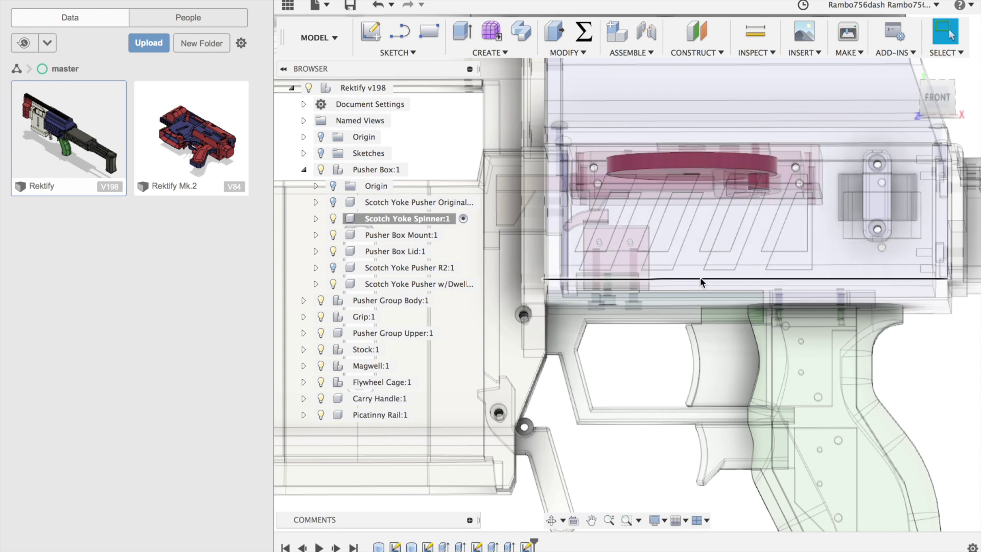
Step: Activate the Grip component, and hide the Pusher Group Upper and Pusher Box to expose the top of the grip
{"action": "scroll", "coordinate": [700, 277], "scroll_direction": "up", "scroll_amount": 3}
{"action": "left_click_drag", "start_coordinate": [700, 277], "coordinate": [682, 204]}
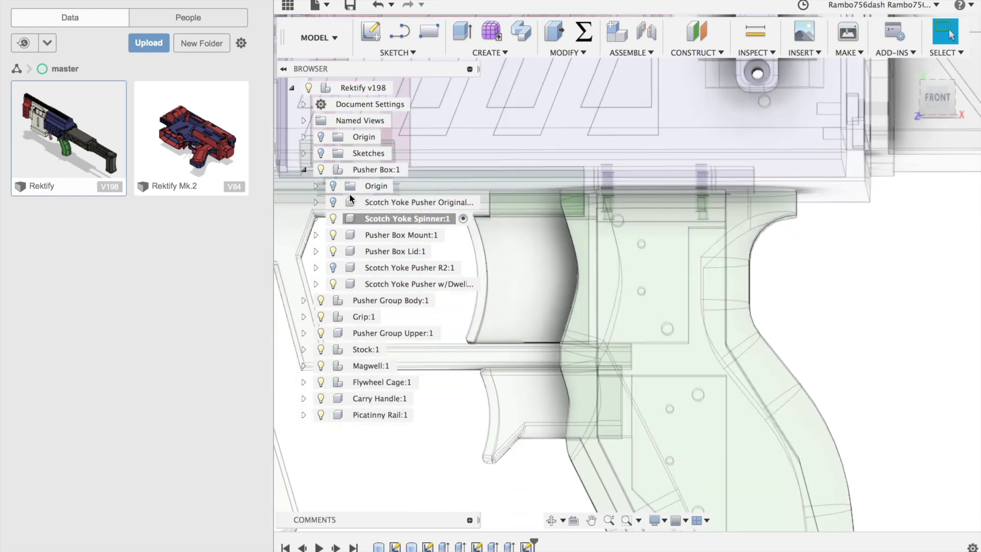
{"action": "double_click", "coordinate": [376, 318]}
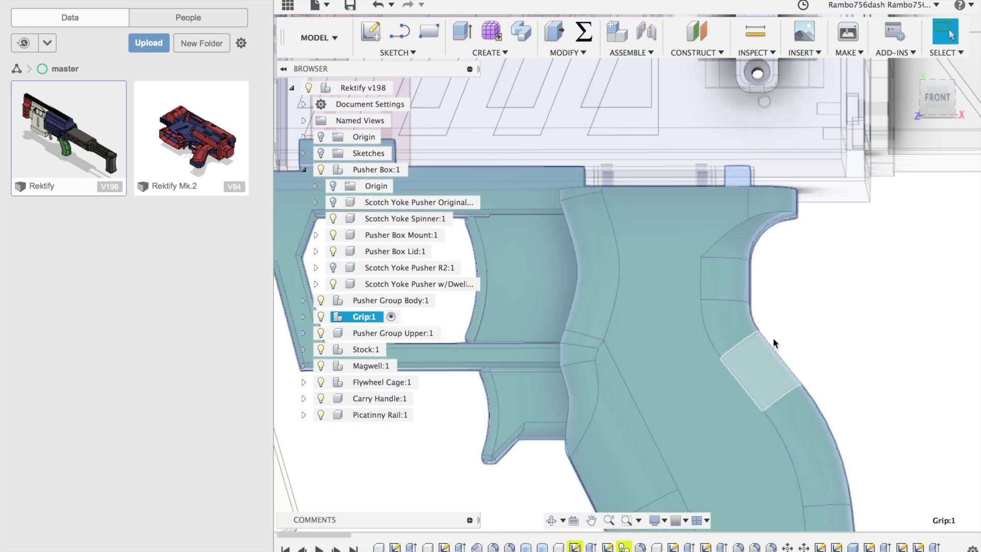
{"action": "scroll", "coordinate": [878, 326], "scroll_direction": "up", "scroll_amount": 5}
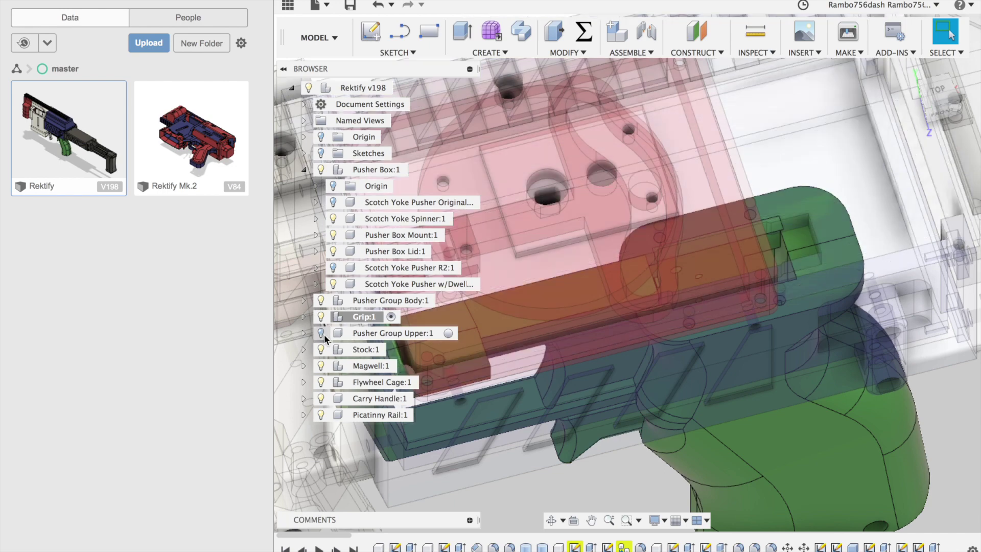
{"action": "left_click", "coordinate": [321, 169]}
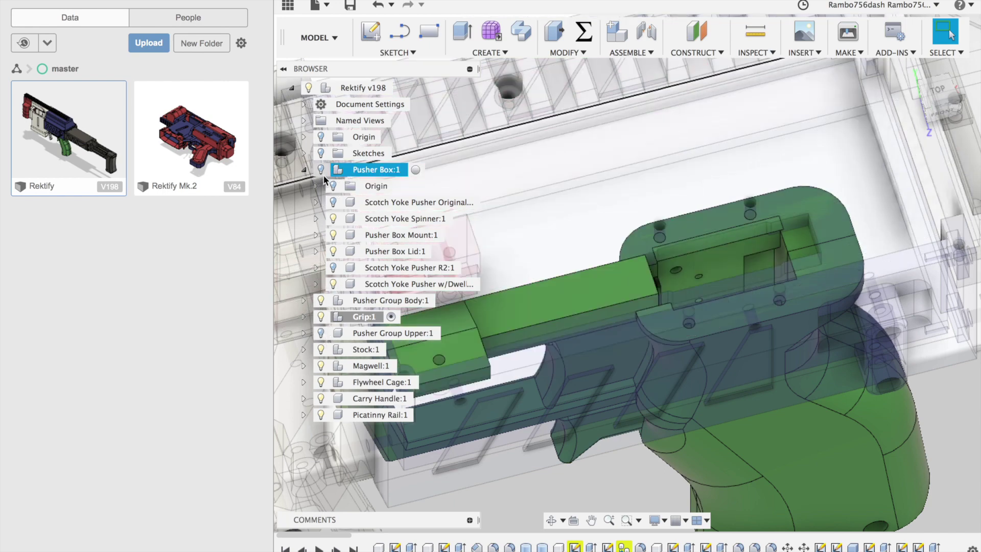
Step: Examine the open cavity and the mounting holes in the upper part of the grip
{"action": "scroll", "coordinate": [679, 207], "scroll_direction": "down", "scroll_amount": 3}
{"action": "scroll", "coordinate": [680, 207], "scroll_direction": "up", "scroll_amount": 3}
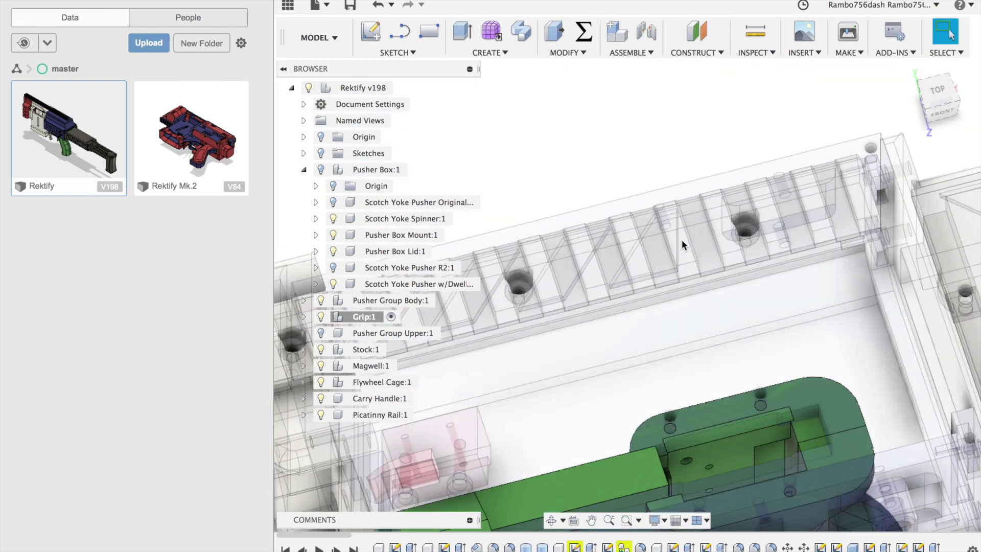
{"action": "scroll", "coordinate": [707, 397], "scroll_direction": "up", "scroll_amount": 5}
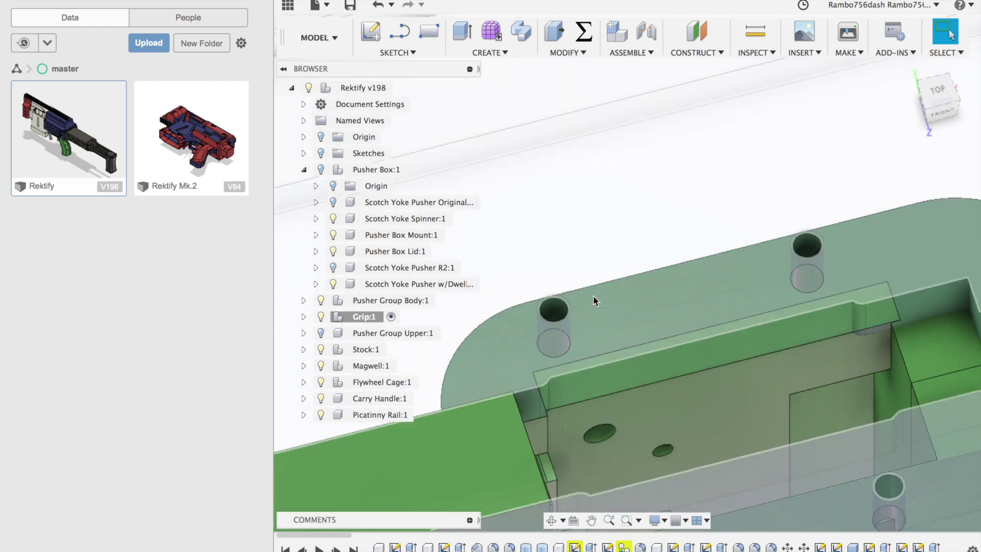
{"action": "scroll", "coordinate": [743, 285], "scroll_direction": "down", "scroll_amount": 5}
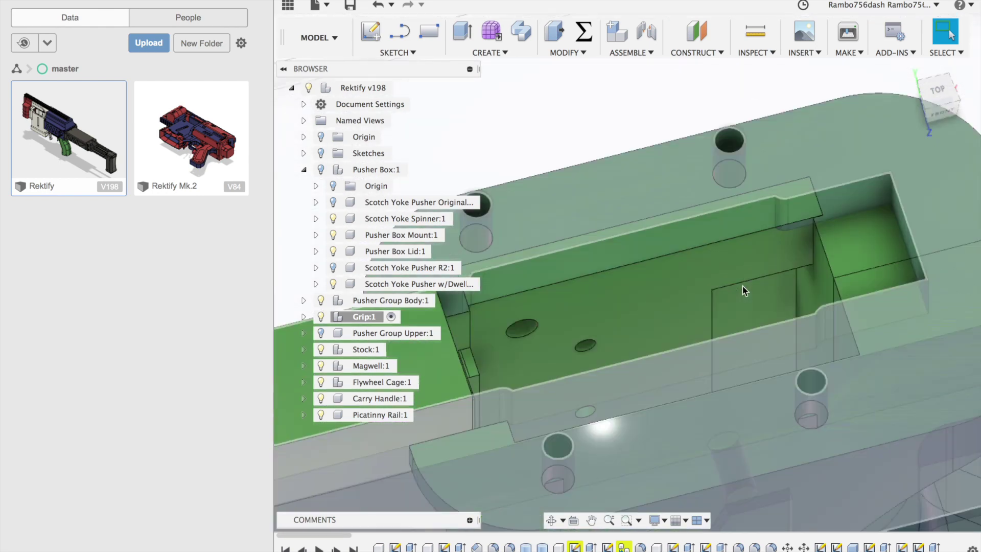
{"action": "scroll", "coordinate": [738, 286], "scroll_direction": "down", "scroll_amount": 3}
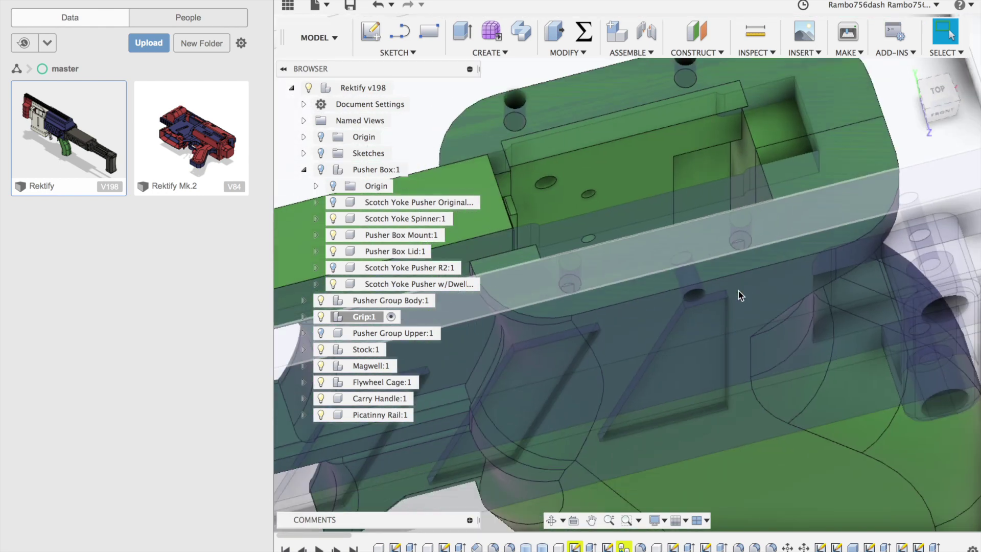
{"action": "scroll", "coordinate": [702, 352], "scroll_direction": "up", "scroll_amount": 4}
Step: Expand the Grip component, activate its Triggers part, and examine both triggers and the grip interior around them
{"action": "scroll", "coordinate": [702, 352], "scroll_direction": "down", "scroll_amount": 8}
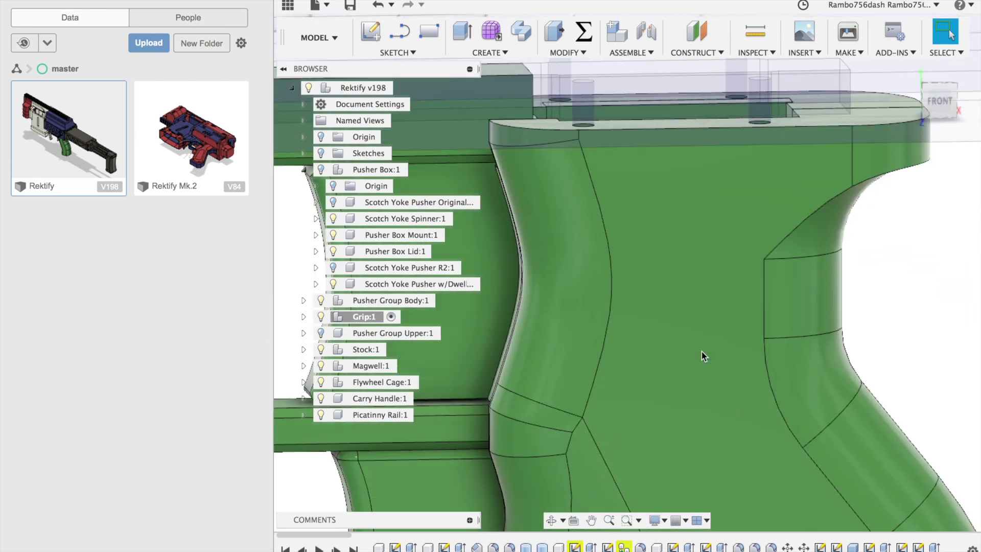
{"action": "left_click", "coordinate": [304, 316]}
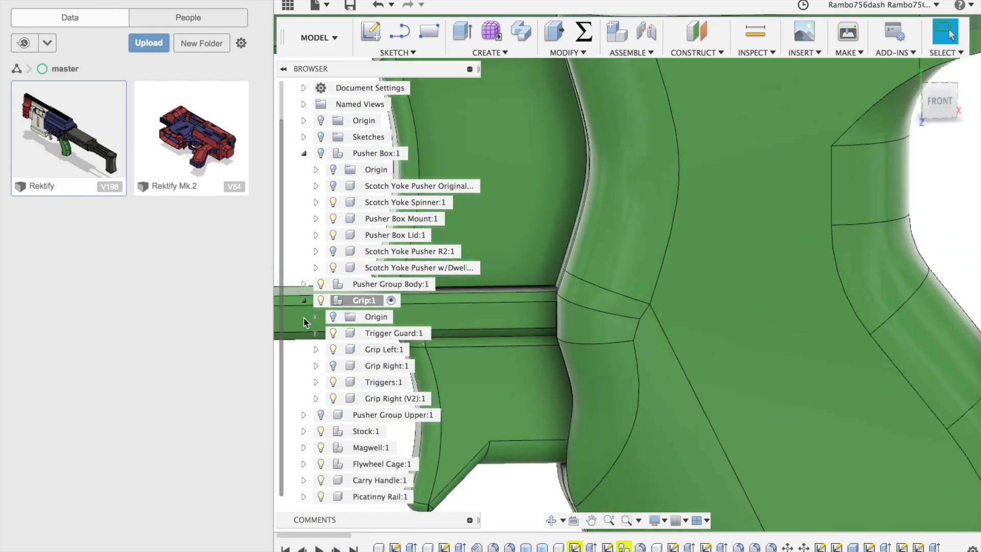
{"action": "left_click", "coordinate": [412, 381]}
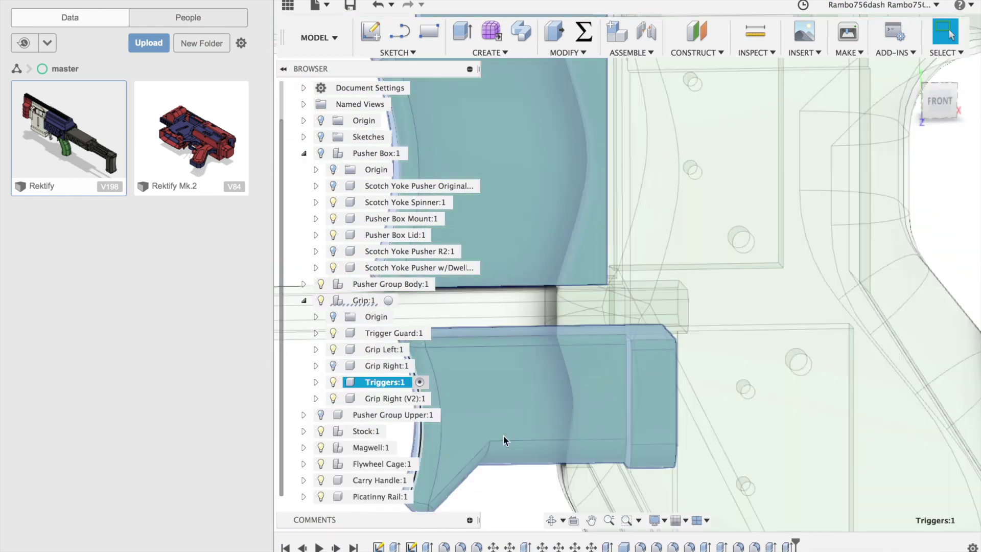
{"action": "left_click", "coordinate": [534, 503]}
{"action": "scroll", "coordinate": [620, 412], "scroll_direction": "down", "scroll_amount": 2}
{"action": "scroll", "coordinate": [719, 321], "scroll_direction": "up", "scroll_amount": 5}
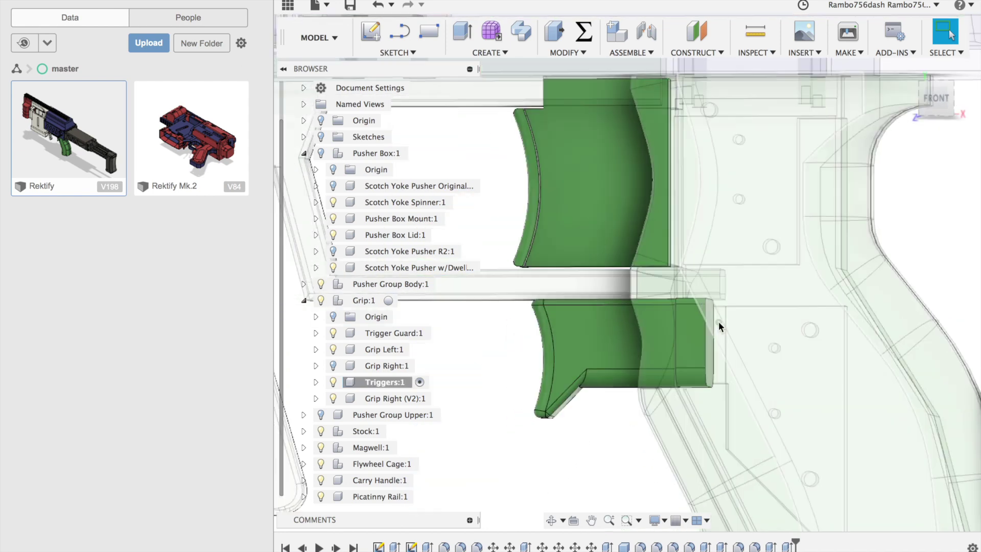
{"action": "scroll", "coordinate": [718, 321], "scroll_direction": "down", "scroll_amount": 1}
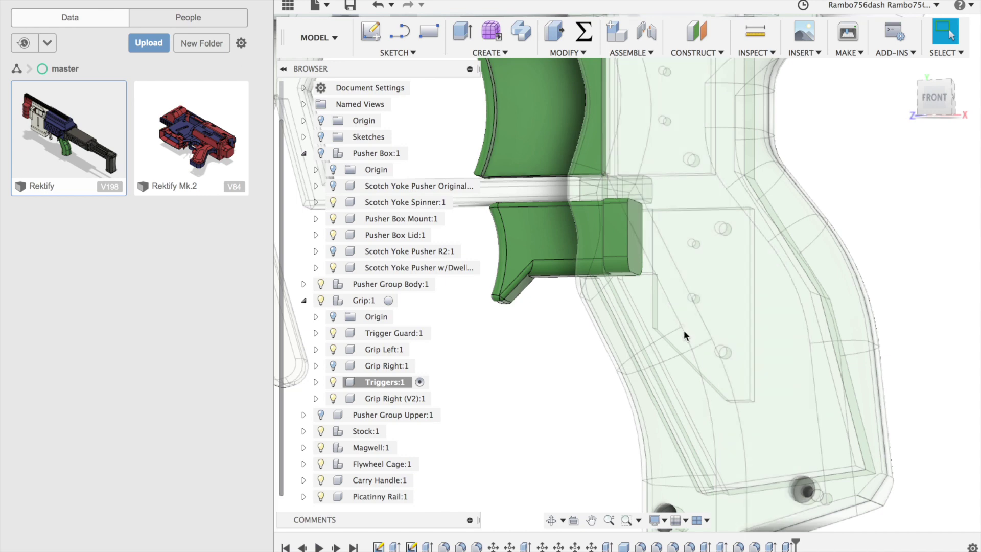
{"action": "scroll", "coordinate": [651, 304], "scroll_direction": "down", "scroll_amount": 6}
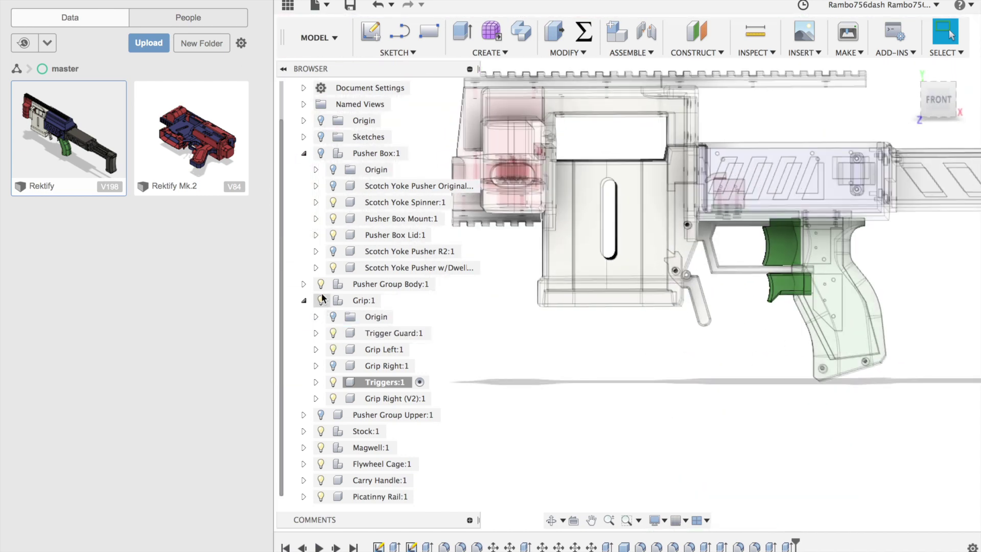
Step: Show the Pusher Group Upper and Pusher Box again, and examine the magwell and the pusher group above the triggers
{"action": "left_click", "coordinate": [321, 416]}
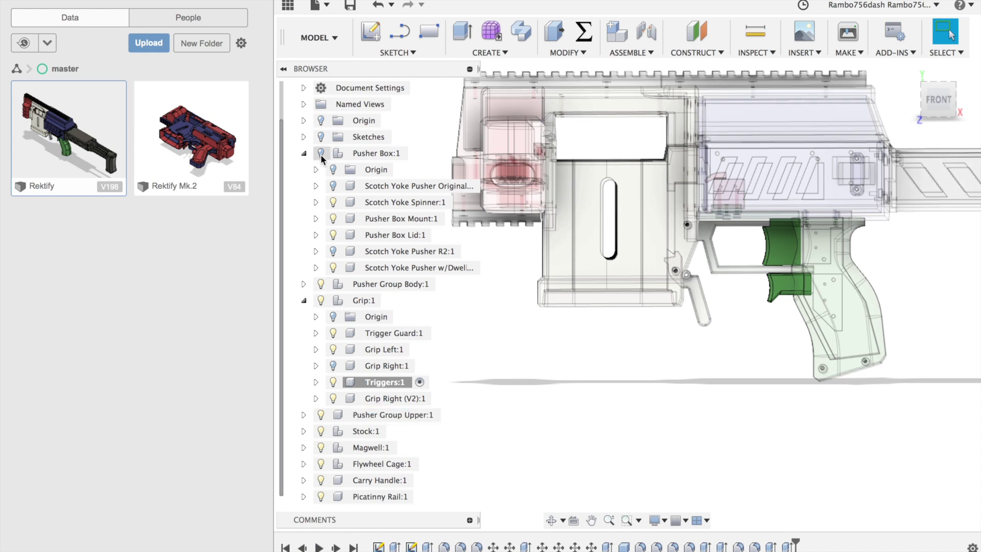
{"action": "scroll", "coordinate": [583, 268], "scroll_direction": "up", "scroll_amount": 8}
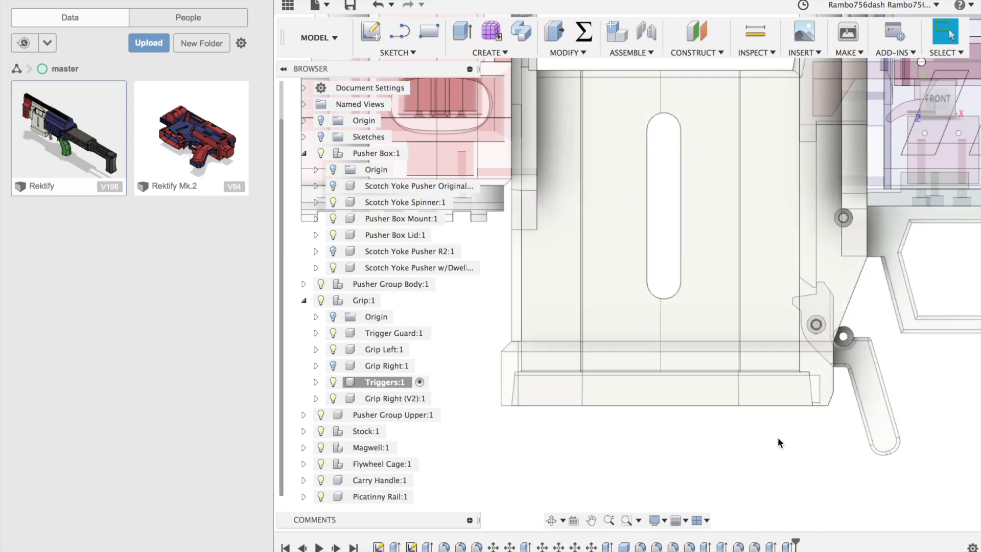
{"action": "scroll", "coordinate": [687, 372], "scroll_direction": "down", "scroll_amount": 6}
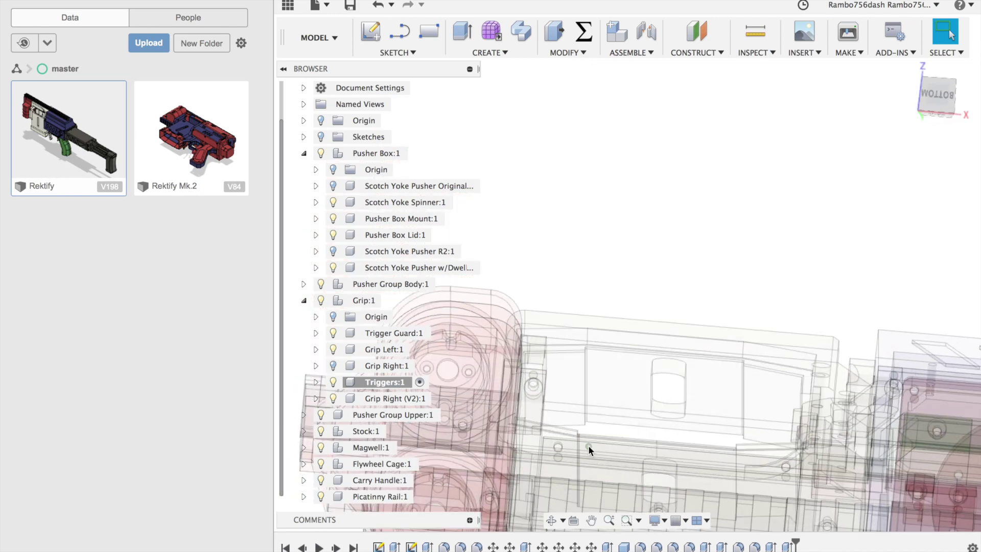
{"action": "scroll", "coordinate": [589, 447], "scroll_direction": "up", "scroll_amount": 10}
{"action": "scroll", "coordinate": [589, 446], "scroll_direction": "down", "scroll_amount": 2}
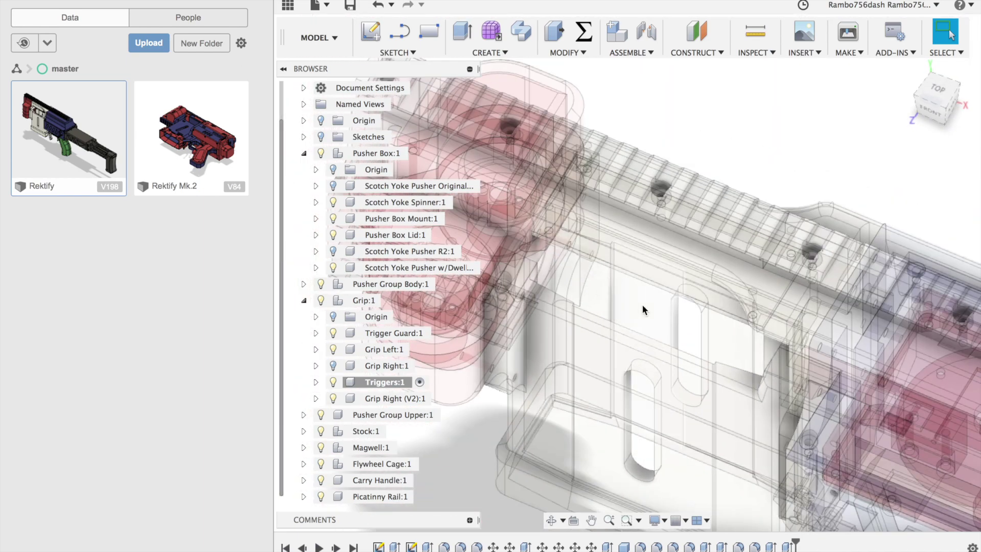
{"action": "scroll", "coordinate": [643, 305], "scroll_direction": "down", "scroll_amount": 5}
{"action": "scroll", "coordinate": [642, 304], "scroll_direction": "right", "scroll_amount": 6}
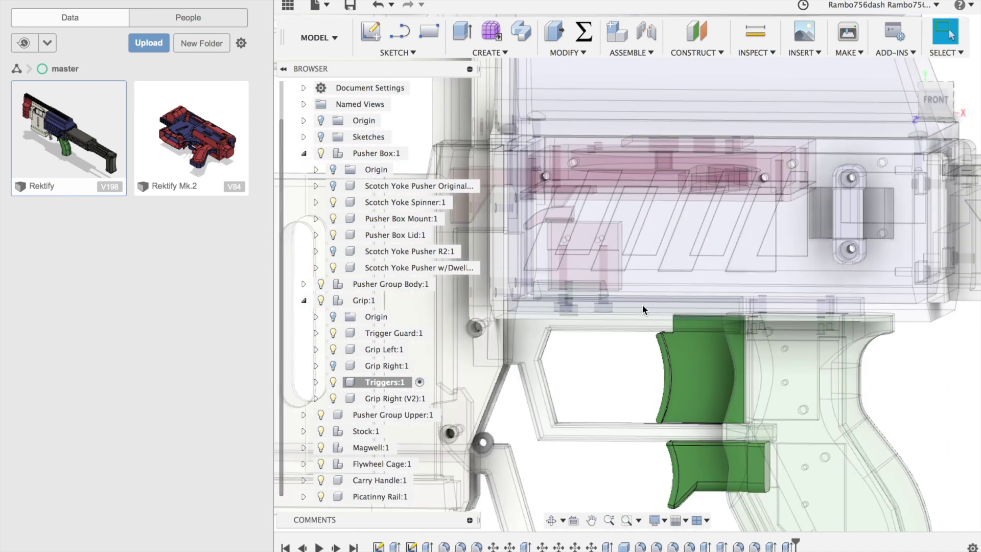
{"action": "scroll", "coordinate": [643, 305], "scroll_direction": "right", "scroll_amount": 4}
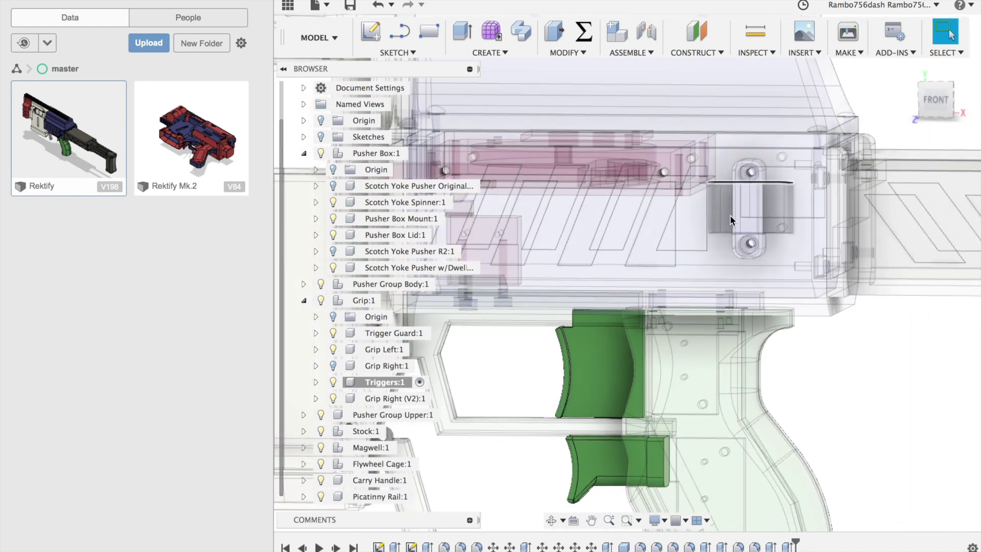
Step: Examine the magwell and the flywheel cage ahead of the pusher group
{"action": "scroll", "coordinate": [654, 106], "scroll_direction": "left", "scroll_amount": 7}
{"action": "scroll", "coordinate": [654, 105], "scroll_direction": "down", "scroll_amount": 3}
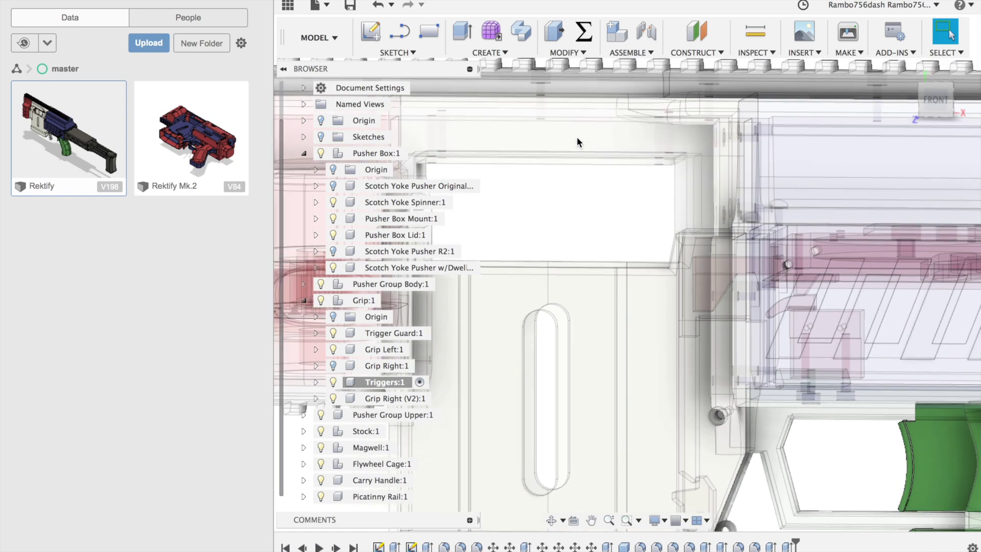
{"action": "scroll", "coordinate": [578, 137], "scroll_direction": "left", "scroll_amount": 4}
{"action": "scroll", "coordinate": [578, 137], "scroll_direction": "up", "scroll_amount": 5}
{"action": "scroll", "coordinate": [597, 217], "scroll_direction": "up", "scroll_amount": 8}
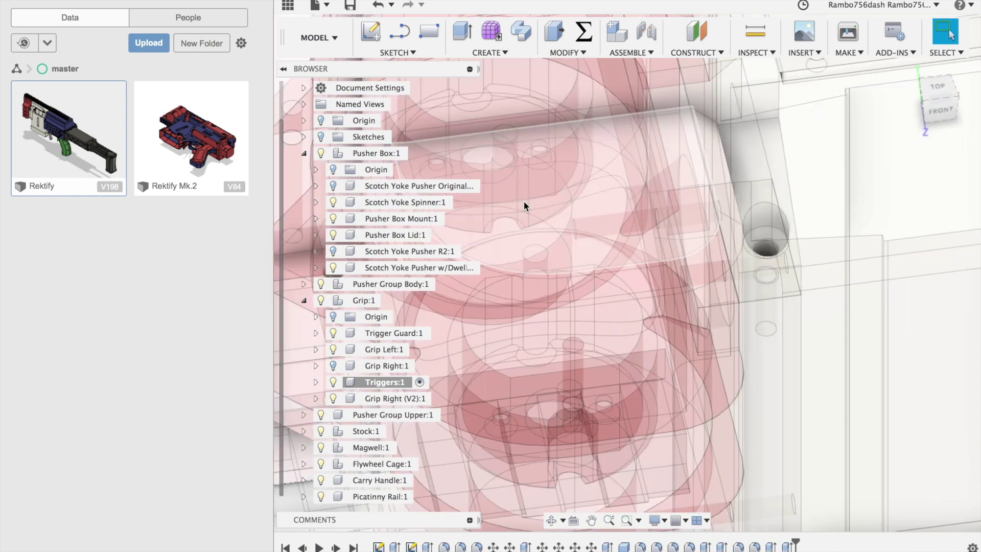
{"action": "scroll", "coordinate": [780, 243], "scroll_direction": "left", "scroll_amount": 8}
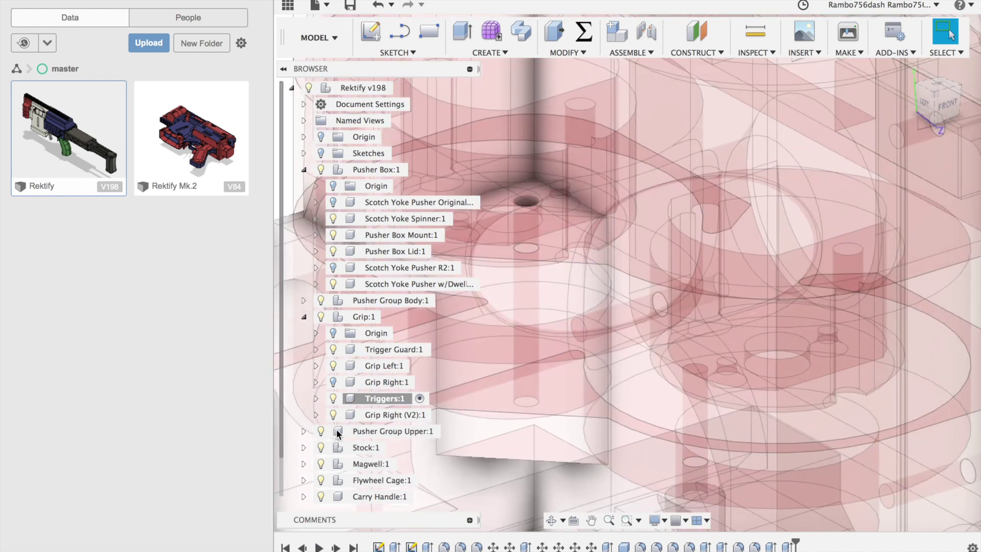
Step: Expand the Flywheel Cage component, activate its Motor Cover part, and examine the cover from below and from the front
{"action": "left_click", "coordinate": [303, 480]}
{"action": "scroll", "coordinate": [408, 473], "scroll_direction": "down", "scroll_amount": 8}
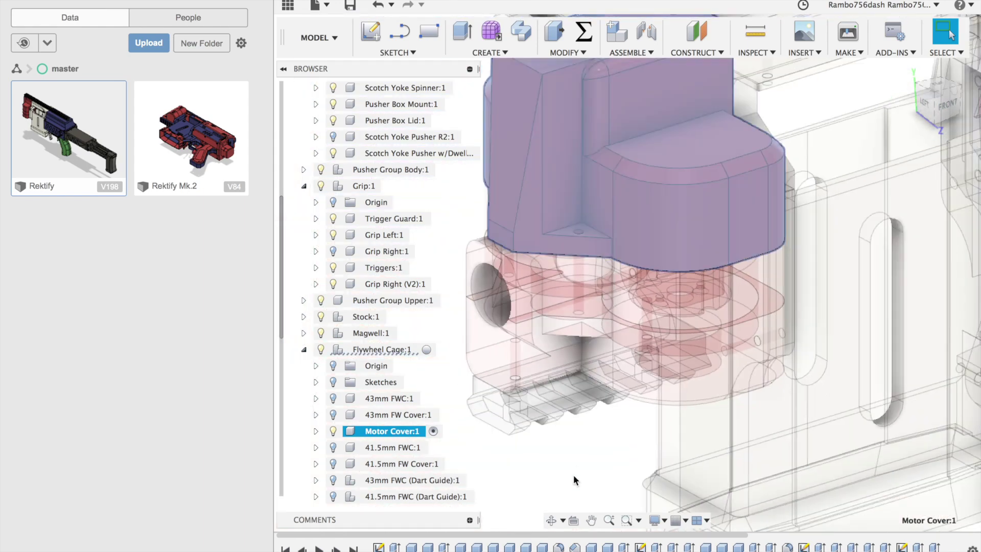
{"action": "left_click", "coordinate": [574, 476]}
{"action": "scroll", "coordinate": [617, 439], "scroll_direction": "down", "scroll_amount": 6}
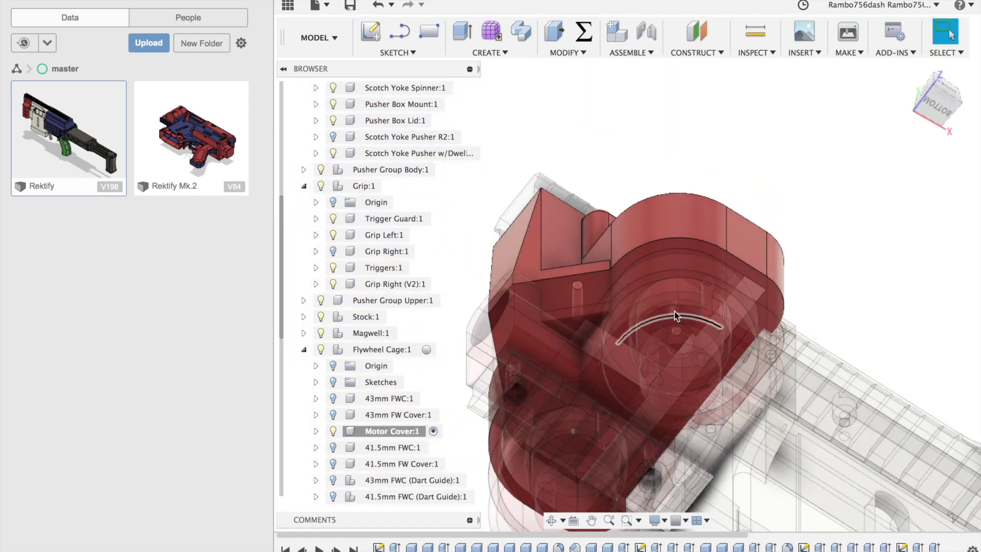
{"action": "scroll", "coordinate": [615, 376], "scroll_direction": "up", "scroll_amount": 5}
{"action": "scroll", "coordinate": [615, 375], "scroll_direction": "up", "scroll_amount": 3}
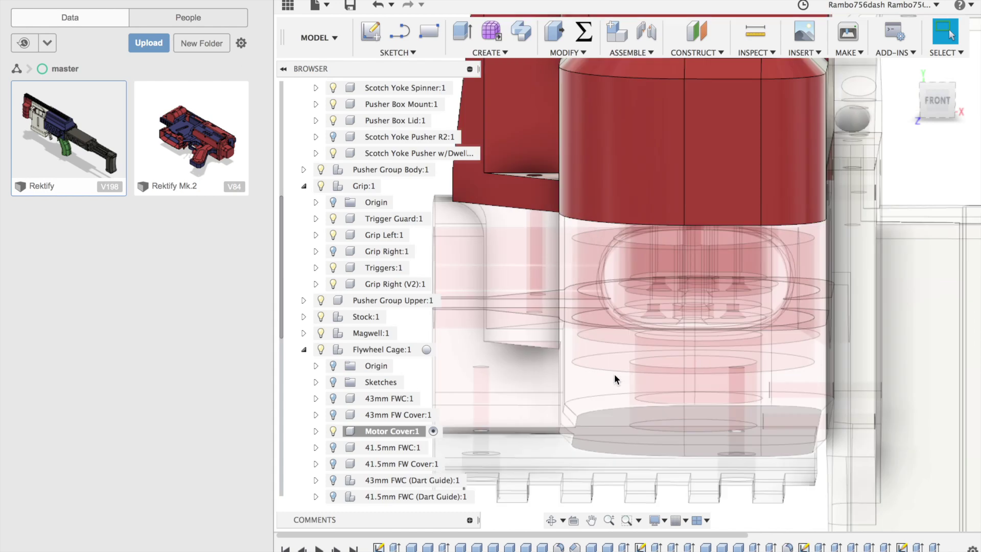
{"action": "scroll", "coordinate": [614, 373], "scroll_direction": "up", "scroll_amount": 3}
Step: Hide the Motor Cover, and examine the motor recesses, mounting holes and dart bore of the flywheel cage
{"action": "left_click", "coordinate": [333, 431]}
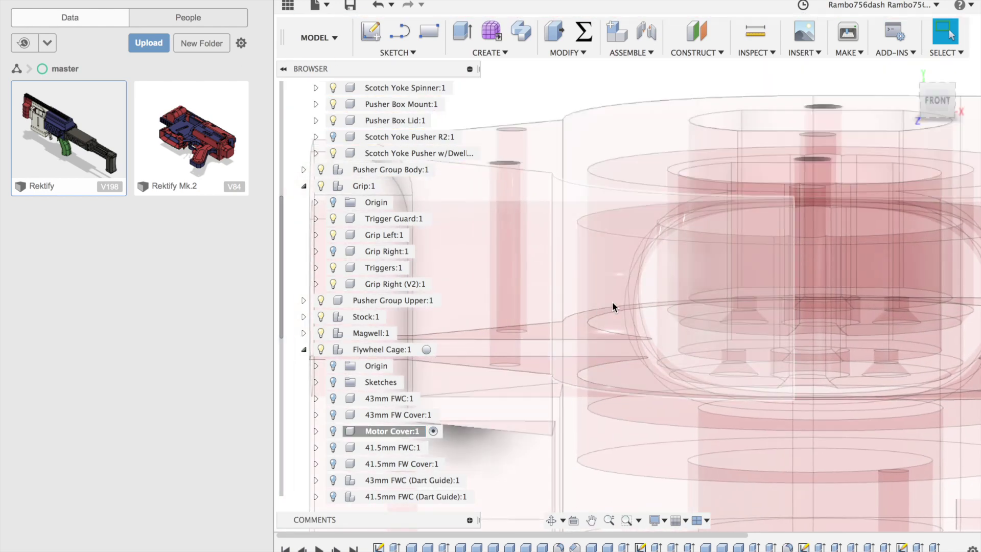
{"action": "scroll", "coordinate": [613, 301], "scroll_direction": "down", "scroll_amount": 6}
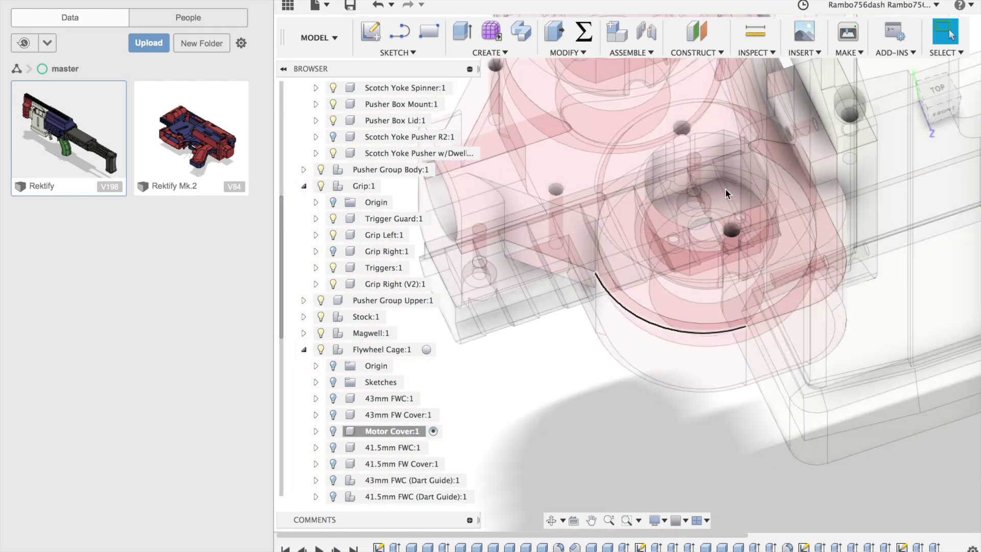
{"action": "scroll", "coordinate": [688, 180], "scroll_direction": "down", "scroll_amount": 2}
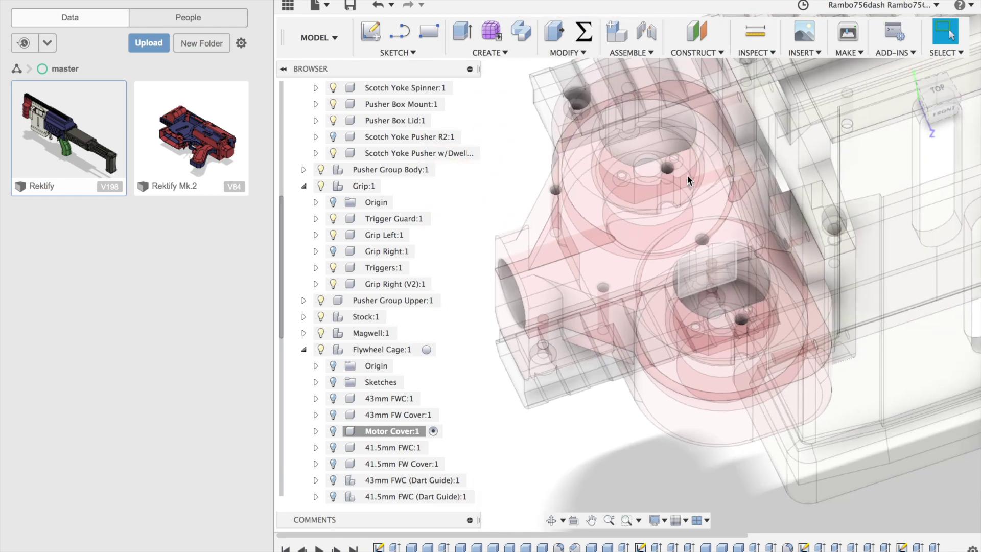
{"action": "scroll", "coordinate": [687, 180], "scroll_direction": "up", "scroll_amount": 2}
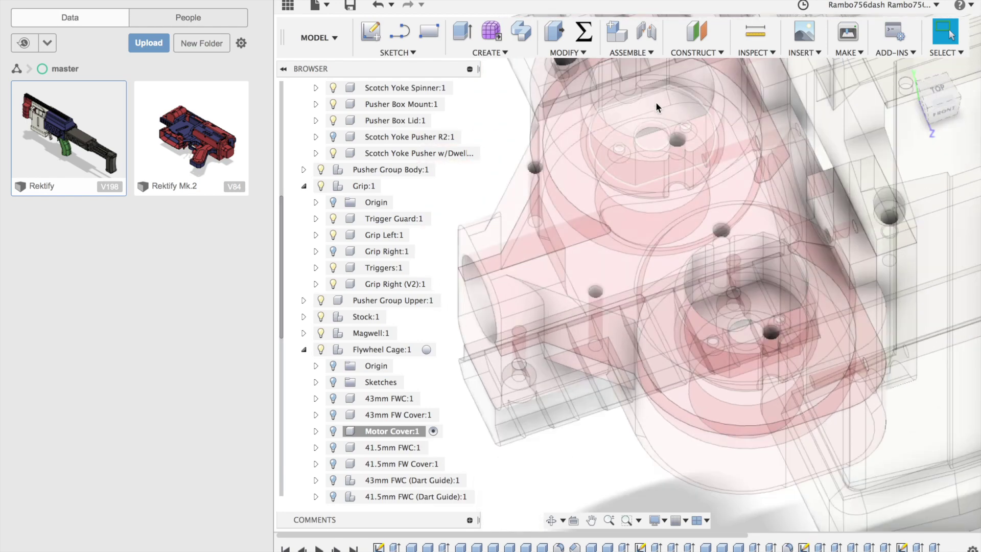
{"action": "scroll", "coordinate": [653, 239], "scroll_direction": "left", "scroll_amount": 8}
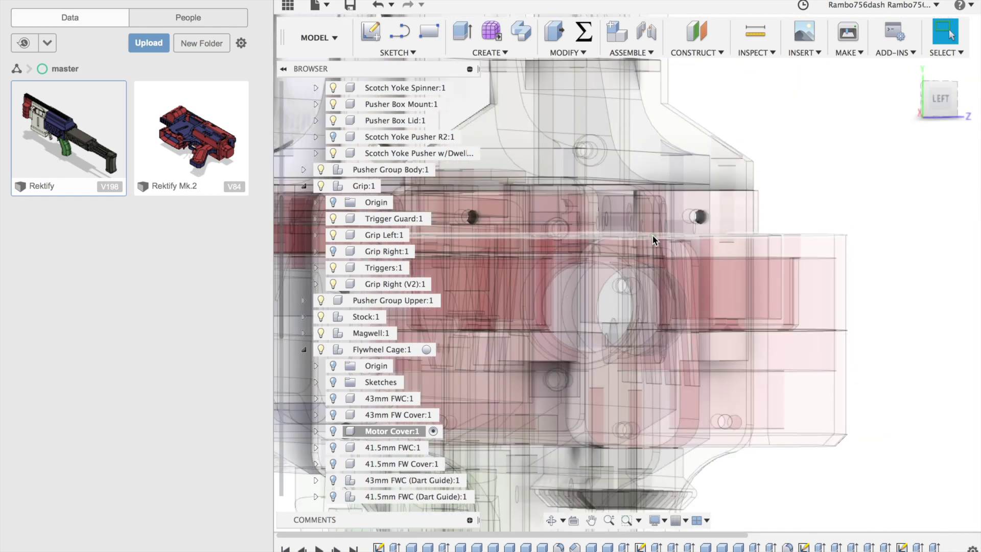
{"action": "scroll", "coordinate": [653, 238], "scroll_direction": "right", "scroll_amount": 5}
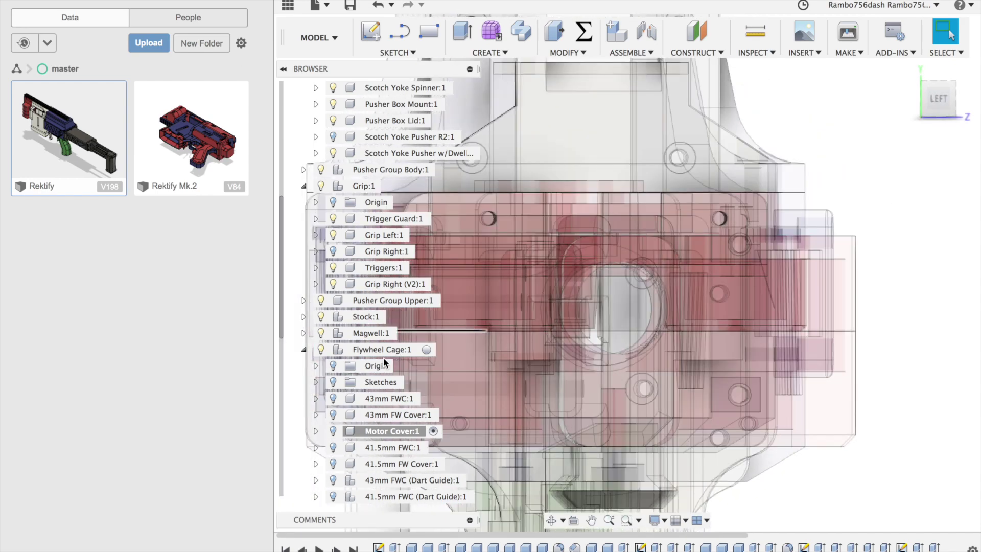
Step: Show the 43mm FWC as the only visible flywheel cage variant in the Flywheel Cage component
{"action": "scroll", "coordinate": [369, 448], "scroll_direction": "down", "scroll_amount": 1}
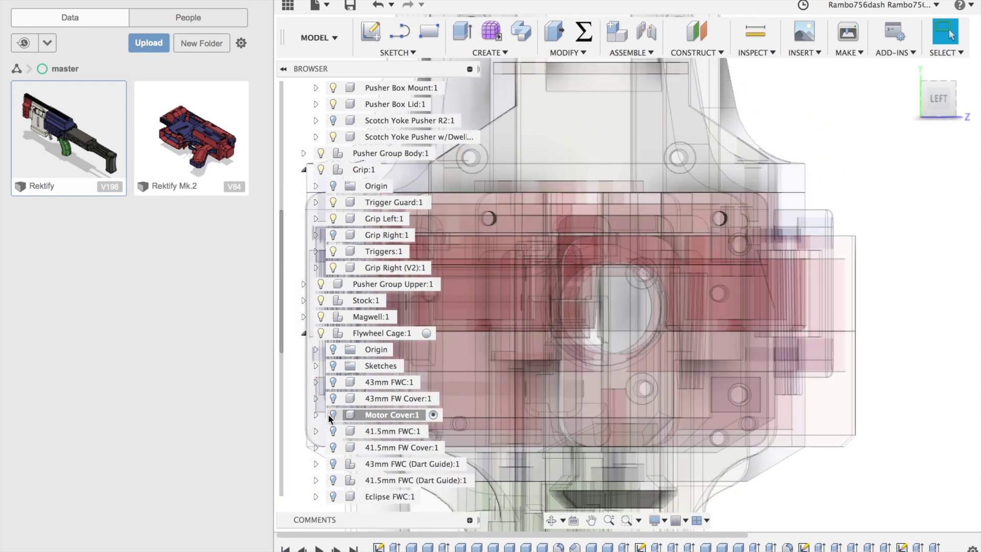
{"action": "left_click", "coordinate": [331, 417]}
{"action": "left_click", "coordinate": [332, 381]}
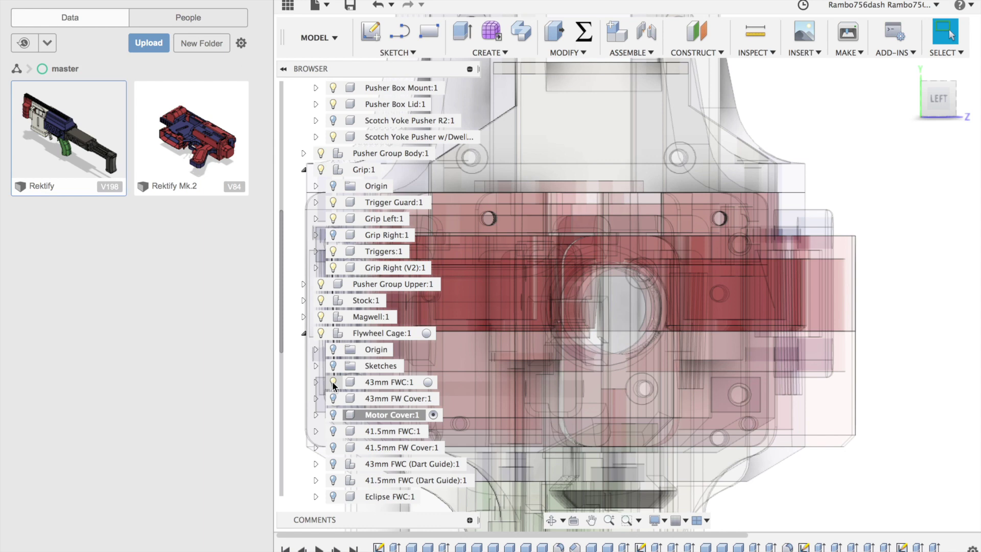
{"action": "scroll", "coordinate": [354, 463], "scroll_direction": "down", "scroll_amount": 10}
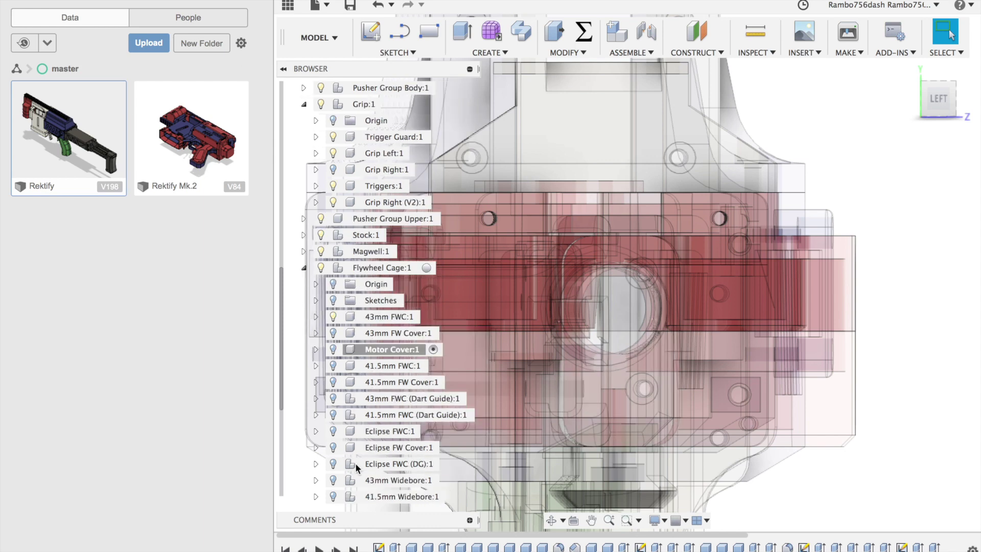
{"action": "left_click", "coordinate": [338, 464]}
{"action": "left_click_drag", "start_coordinate": [716, 394], "coordinate": [596, 378]}
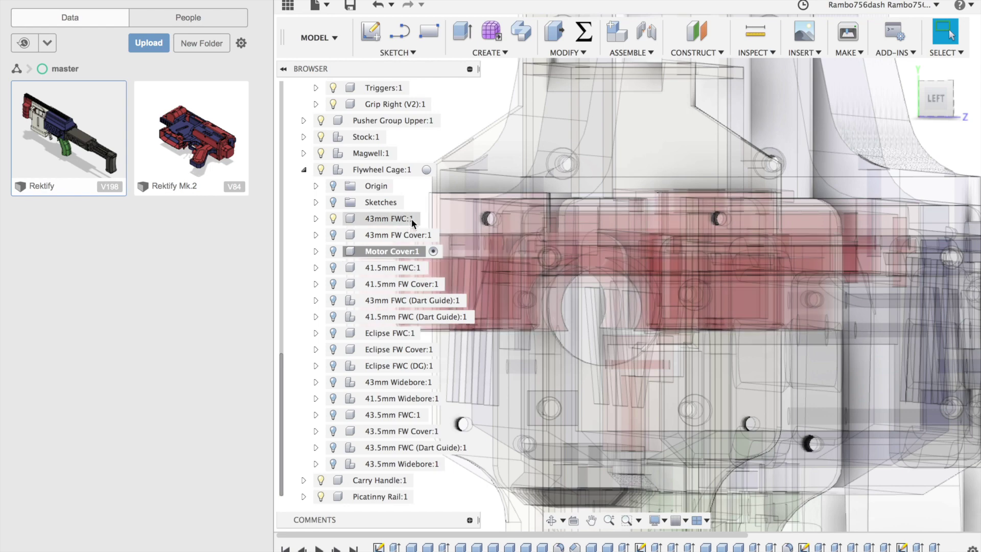
Step: Activate the 43mm FWC part, and examine it in place on the blaster
{"action": "left_click", "coordinate": [424, 218]}
{"action": "left_click", "coordinate": [476, 103]}
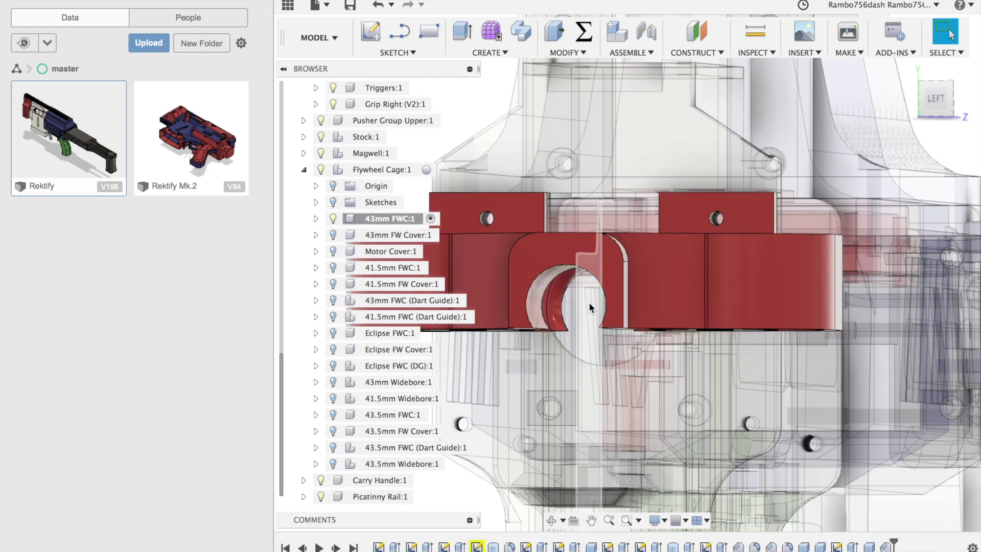
{"action": "scroll", "coordinate": [590, 303], "scroll_direction": "down", "scroll_amount": 3}
{"action": "scroll", "coordinate": [589, 303], "scroll_direction": "down", "scroll_amount": 5}
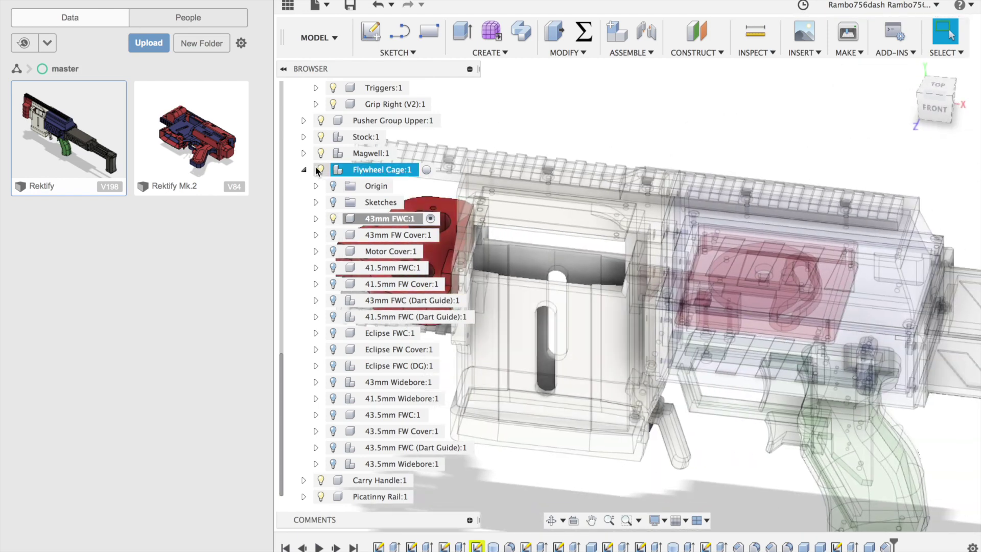
Step: Show the Motor Cover again, and collapse the Flywheel Cage component
{"action": "left_click", "coordinate": [336, 221]}
{"action": "left_click", "coordinate": [333, 252]}
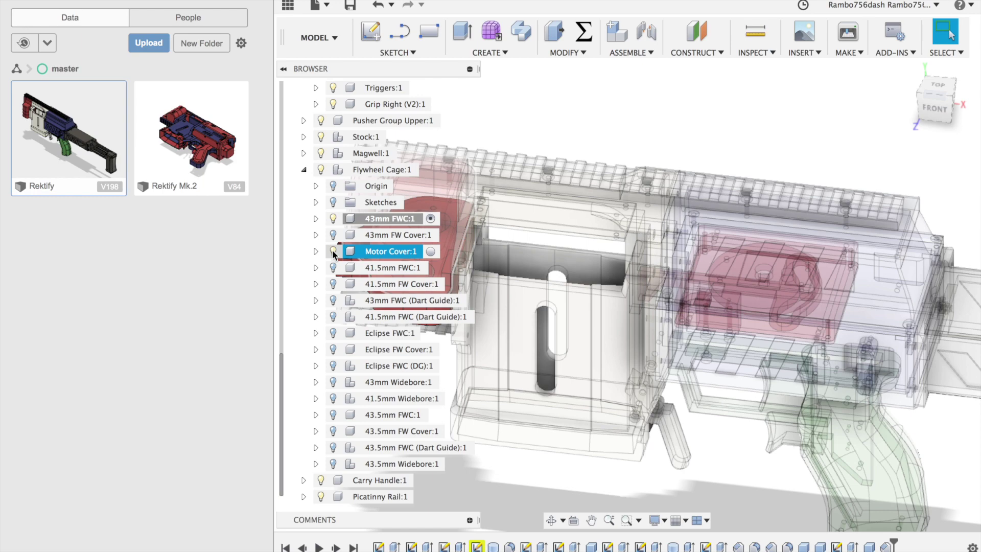
{"action": "left_click", "coordinate": [303, 170]}
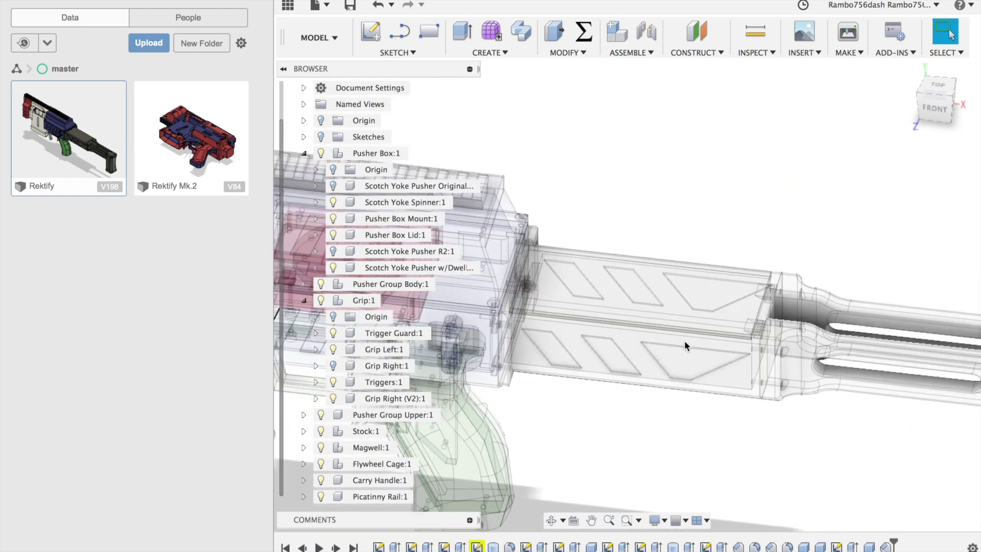
Step: Collapse the Pusher Box, expand the Pusher Group Body, and show its Internal Tray Divider at the stock joint
{"action": "scroll", "coordinate": [684, 341], "scroll_direction": "up", "scroll_amount": 10}
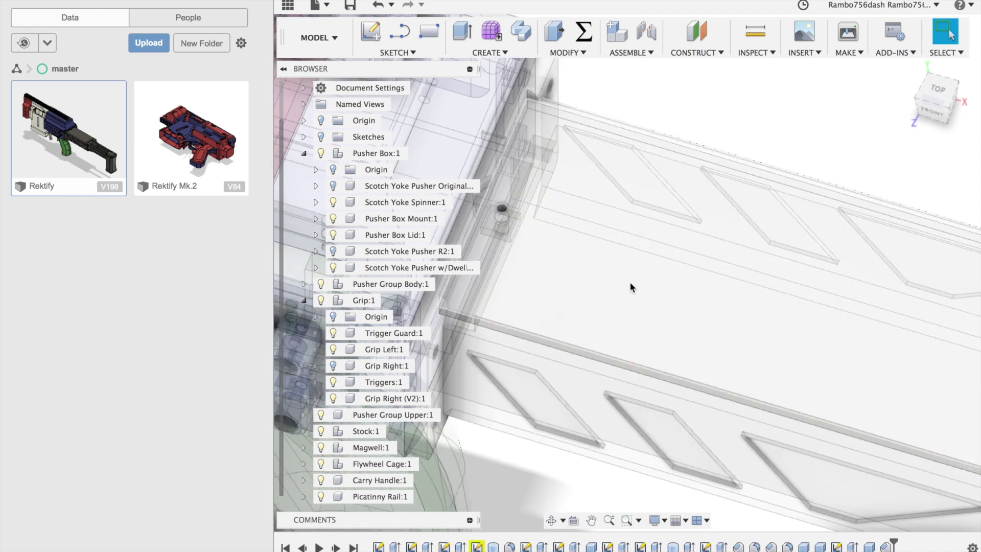
{"action": "scroll", "coordinate": [658, 266], "scroll_direction": "down", "scroll_amount": 5}
{"action": "left_click", "coordinate": [304, 152]}
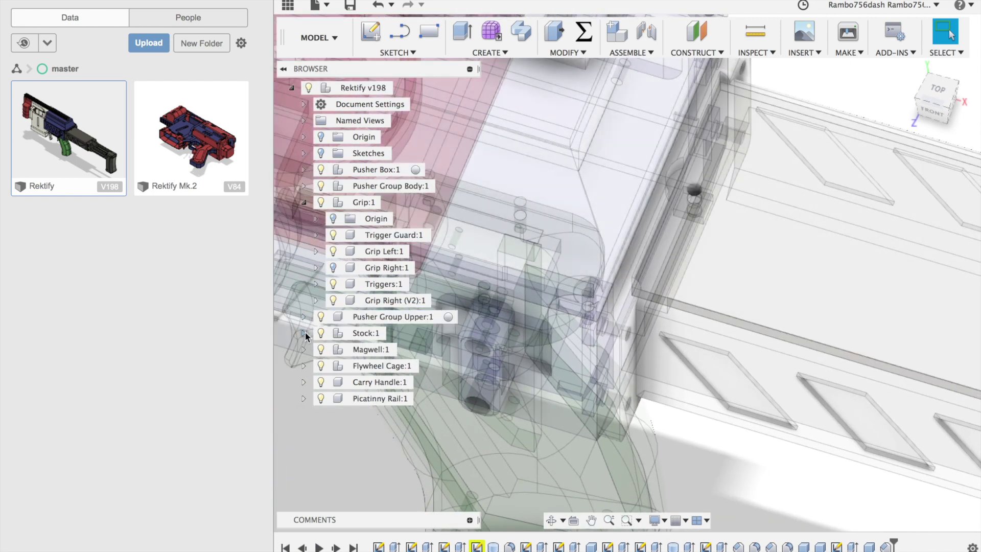
{"action": "left_click", "coordinate": [303, 186]}
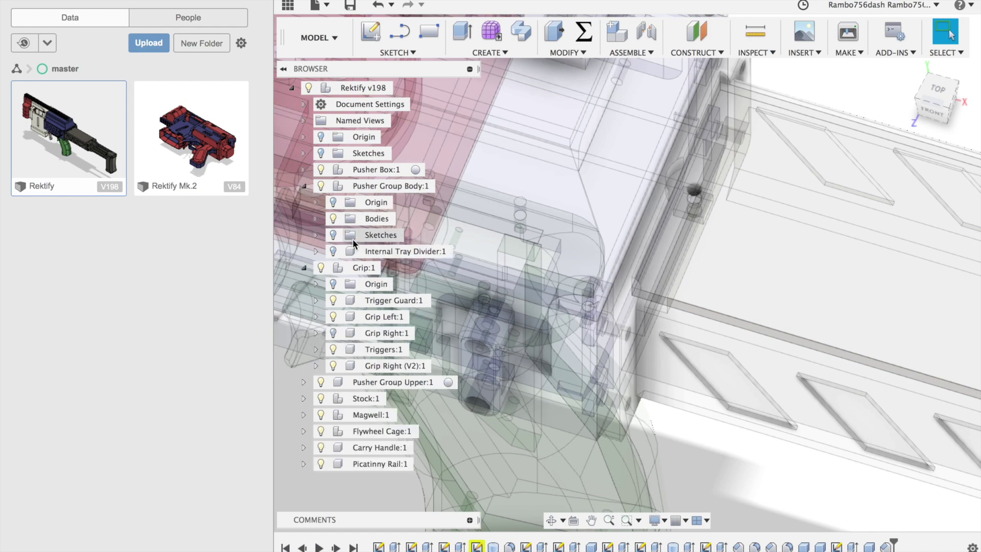
{"action": "left_click", "coordinate": [332, 251]}
{"action": "scroll", "coordinate": [621, 311], "scroll_direction": "right", "scroll_amount": 5}
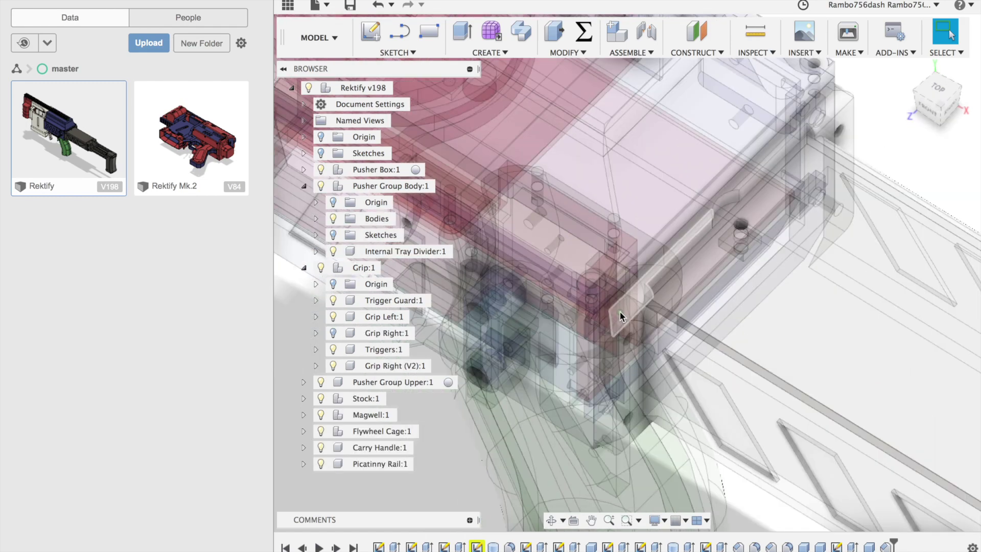
Step: Hide the Stock, then activate the Internal Tray Divider and examine it inside the open rear of the pusher group body
{"action": "left_click", "coordinate": [321, 399]}
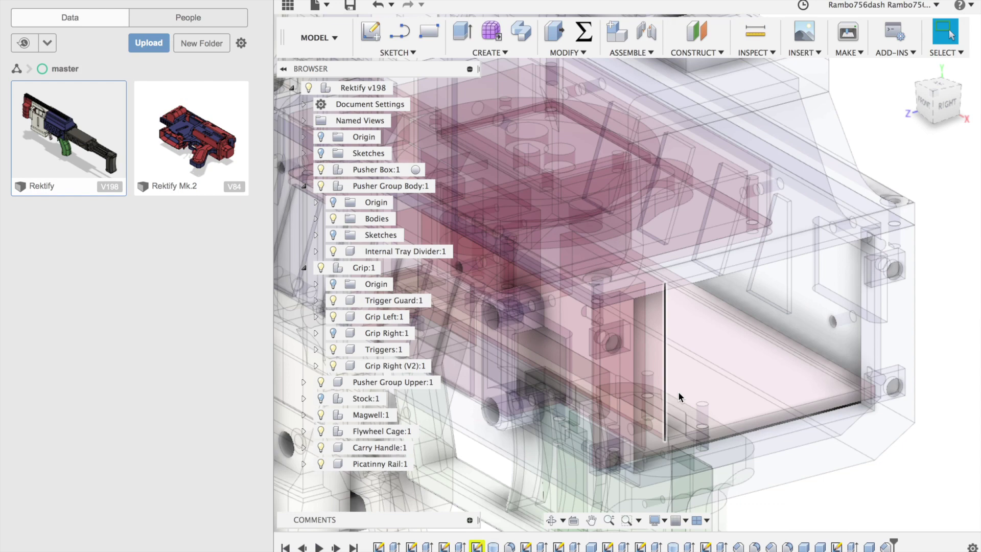
{"action": "scroll", "coordinate": [678, 392], "scroll_direction": "right", "scroll_amount": 5}
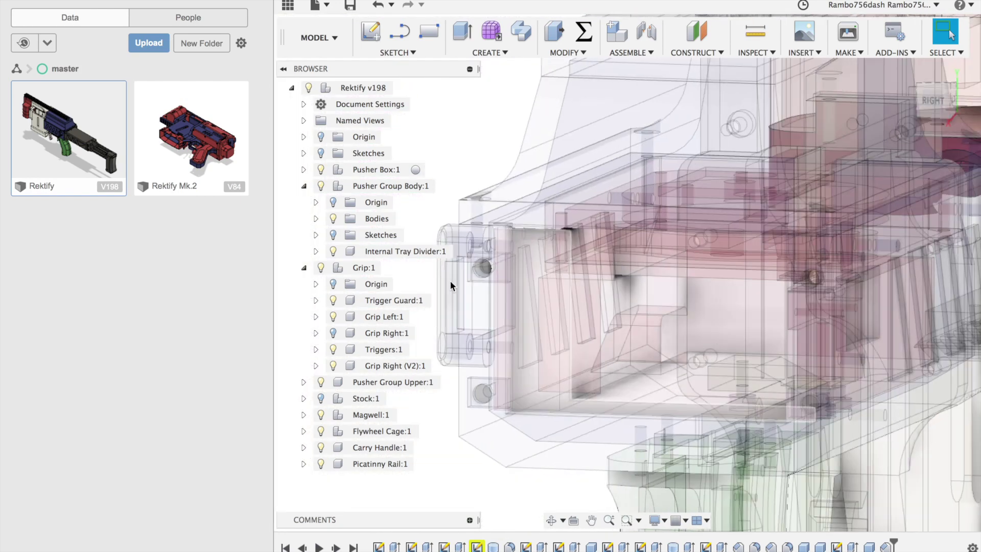
{"action": "left_click", "coordinate": [461, 252]}
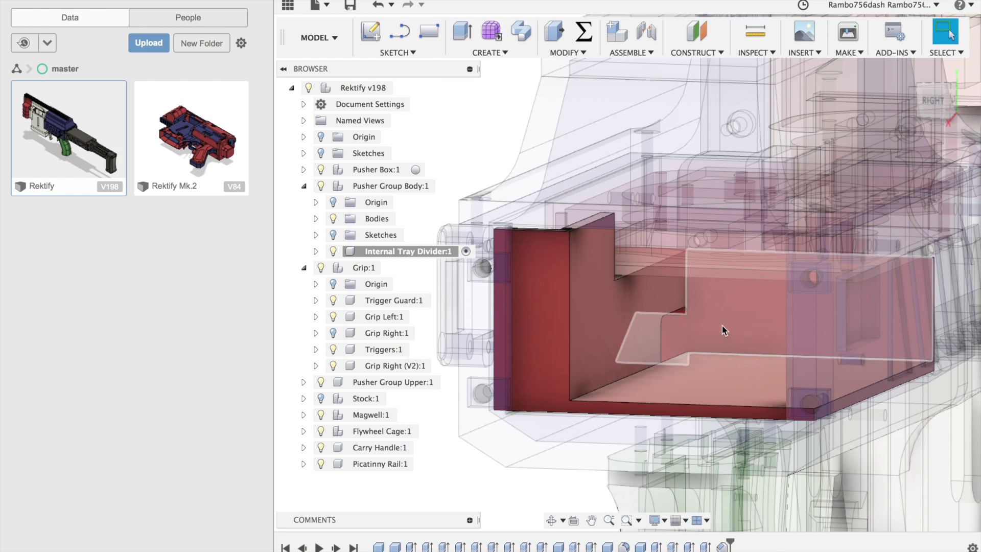
{"action": "scroll", "coordinate": [716, 330], "scroll_direction": "down", "scroll_amount": 5}
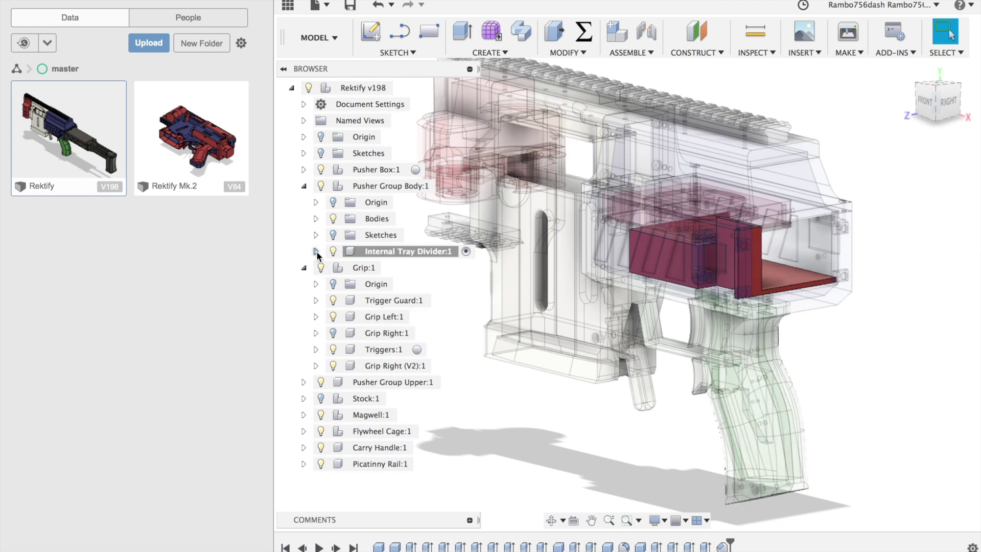
Step: Check the list of bodies in the Pusher Group Body, and collapse the component again
{"action": "left_click", "coordinate": [316, 219]}
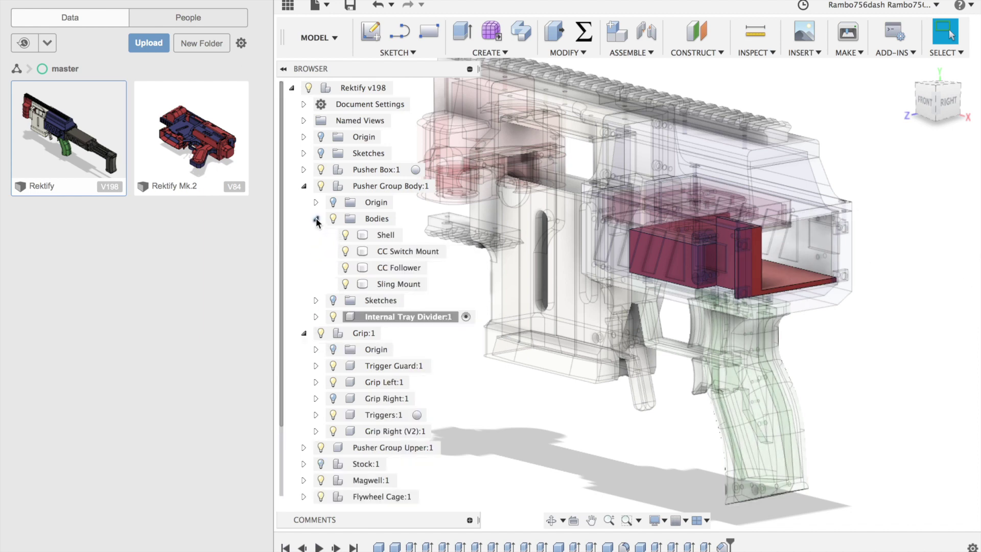
{"action": "left_click", "coordinate": [316, 218]}
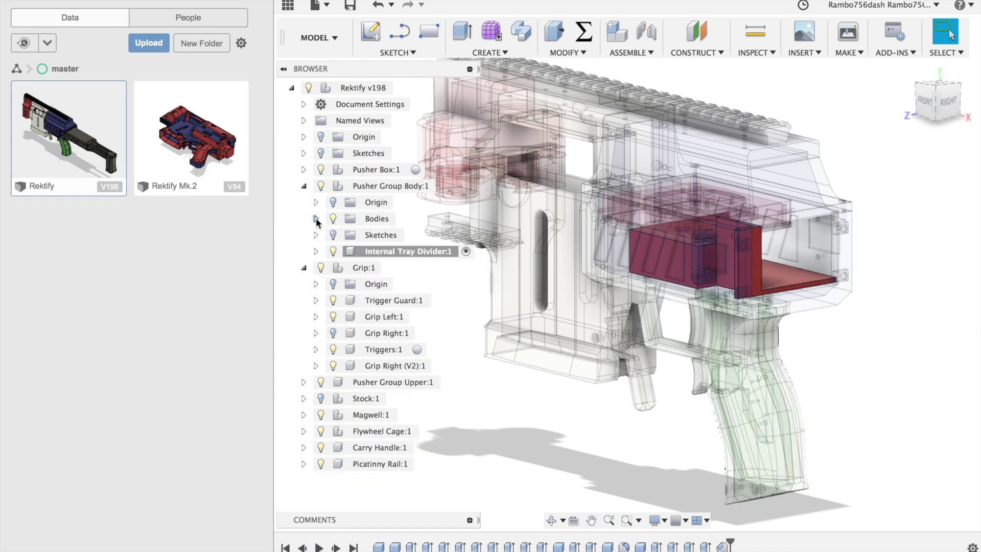
{"action": "left_click", "coordinate": [304, 186]}
Step: Show the Stock with its Bodies hidden, leaving only the N-Strike Stock Mount, and activate the top-level Rektify assembly
{"action": "left_click", "coordinate": [304, 333]}
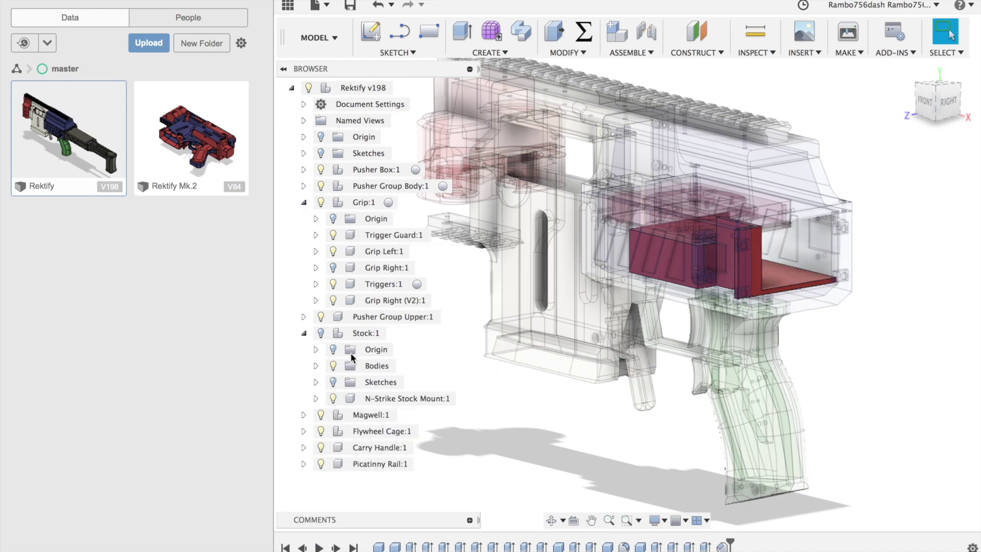
{"action": "left_click", "coordinate": [321, 333]}
{"action": "left_click", "coordinate": [330, 367]}
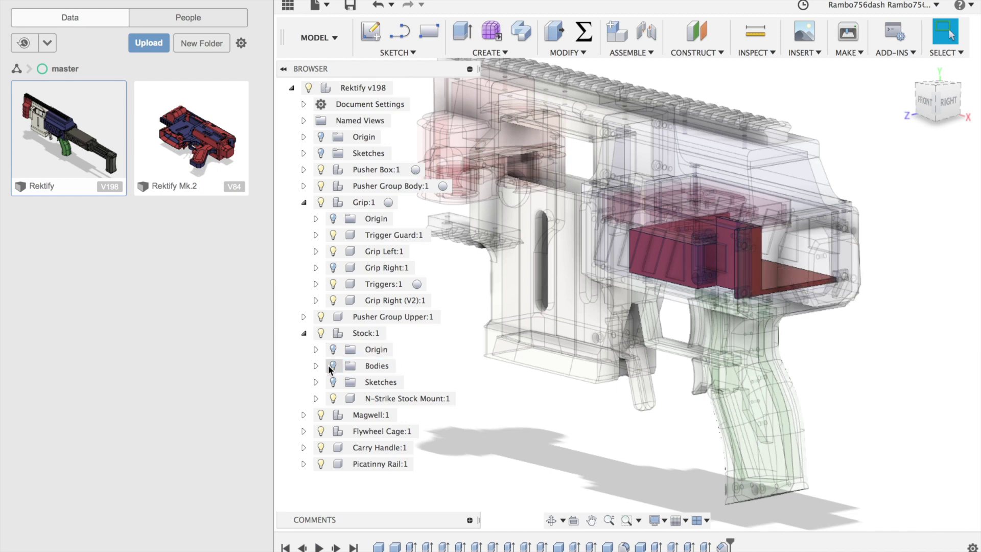
{"action": "left_click", "coordinate": [402, 88]}
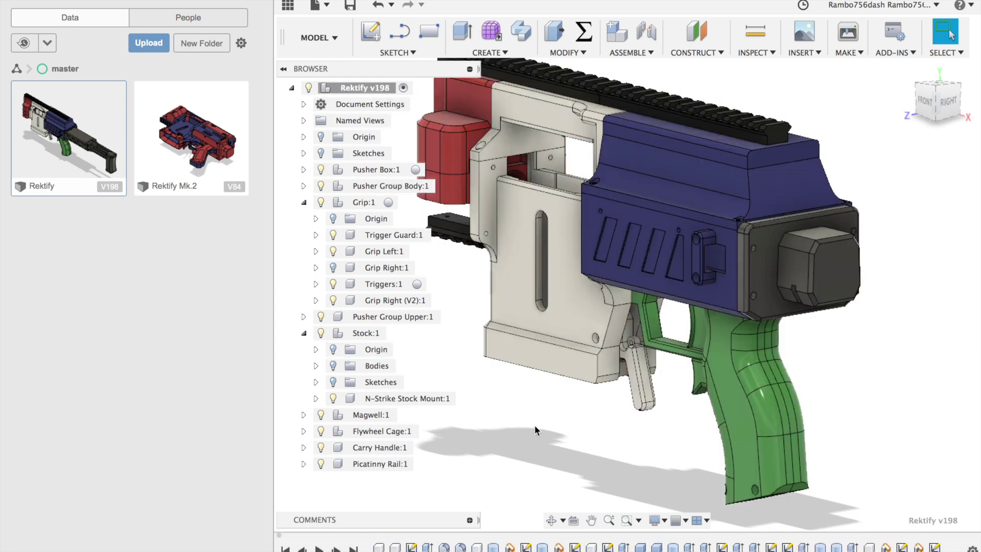